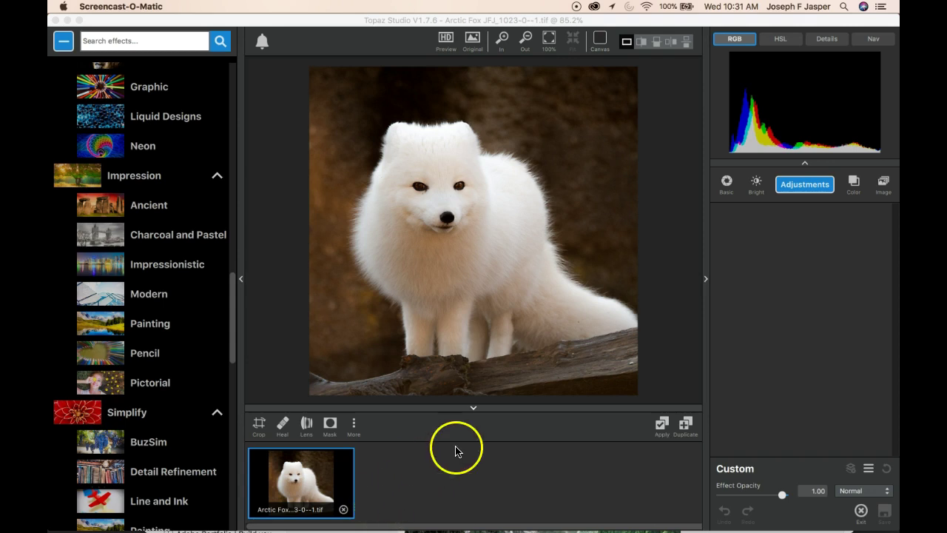
# Create two duplicates of the open arctic fox project
pyautogui.click(684, 427)
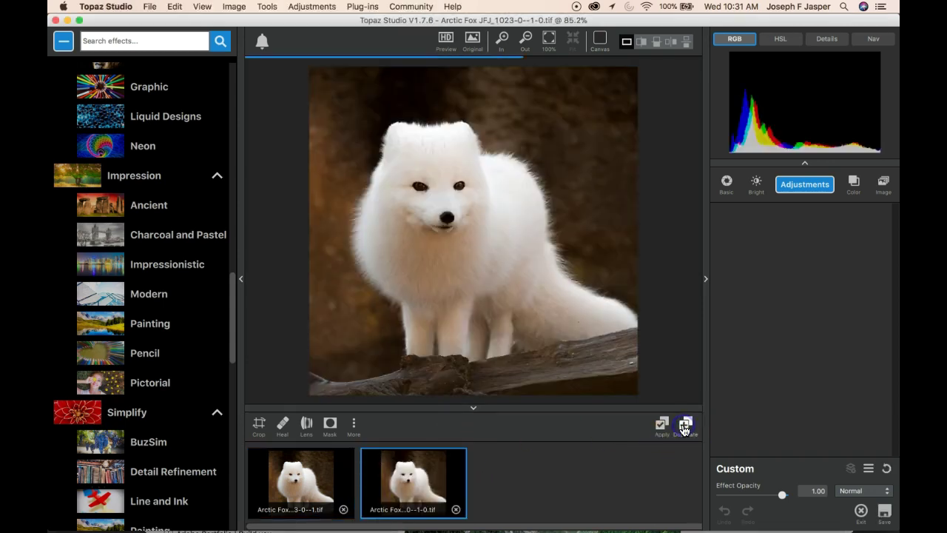
pyautogui.click(684, 425)
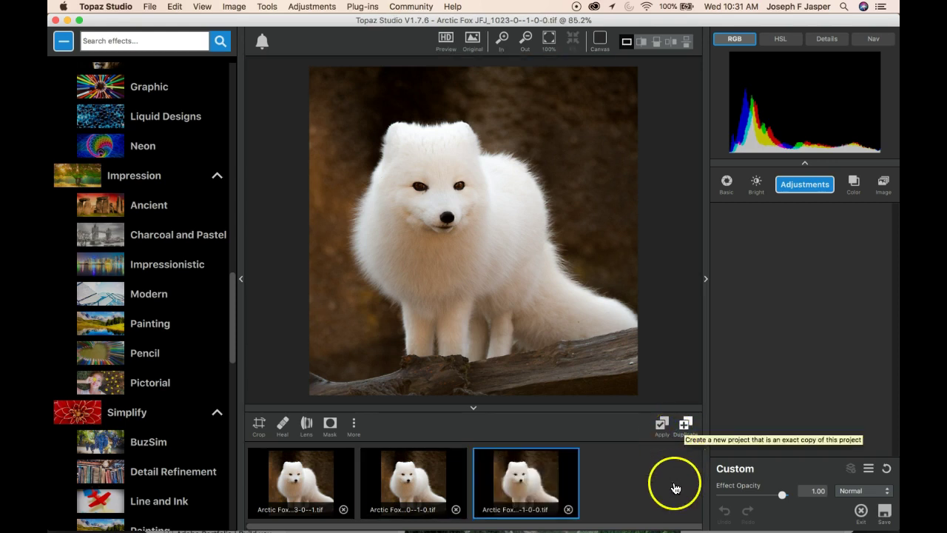
# Add a Texture adjustment to the newest fox copy and raise its opacity to 1.00
pyautogui.click(798, 191)
pyautogui.click(736, 481)
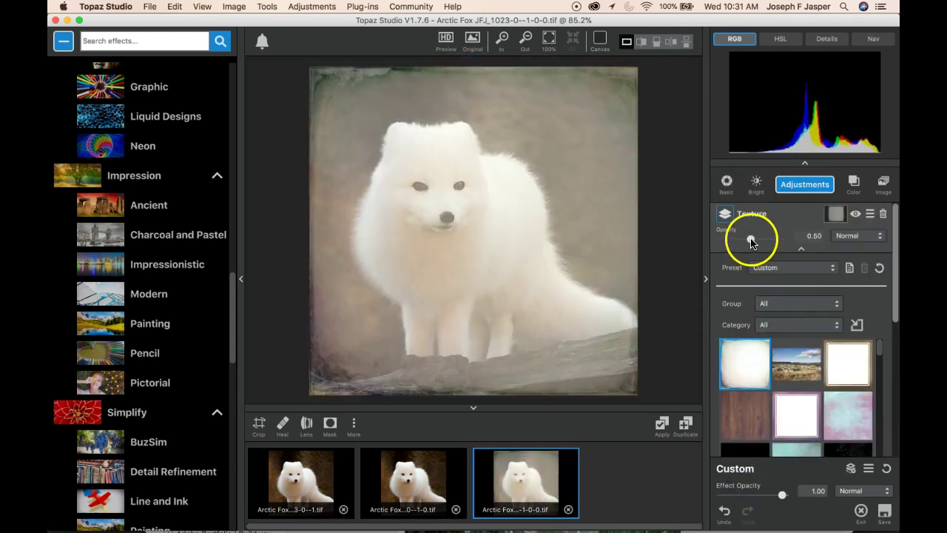
pyautogui.click(751, 240)
pyautogui.moveTo(752, 241); pyautogui.dragTo(784, 241)
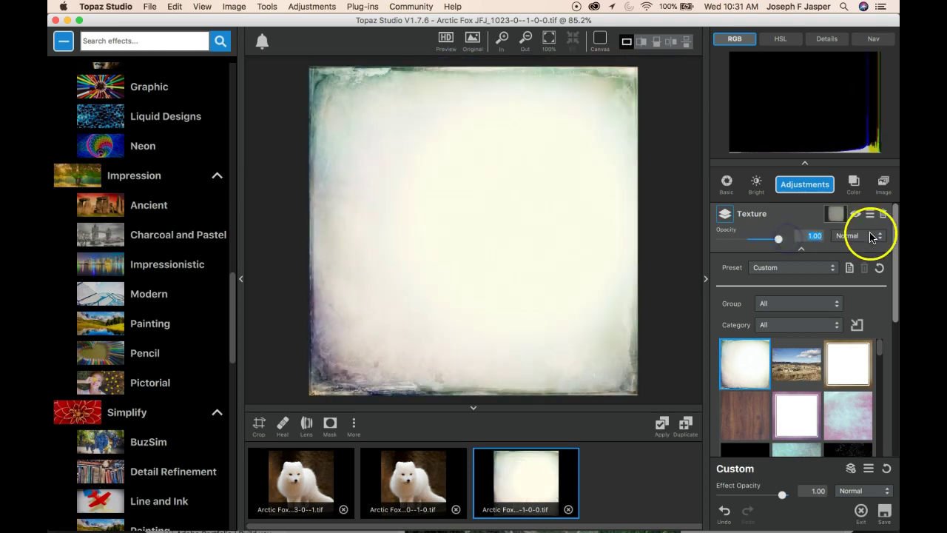
# Choose the scratched dark-to-green grunge image from the texture collection as the texture
pyautogui.moveTo(892, 309); pyautogui.dragTo(885, 361)
pyautogui.click(880, 370)
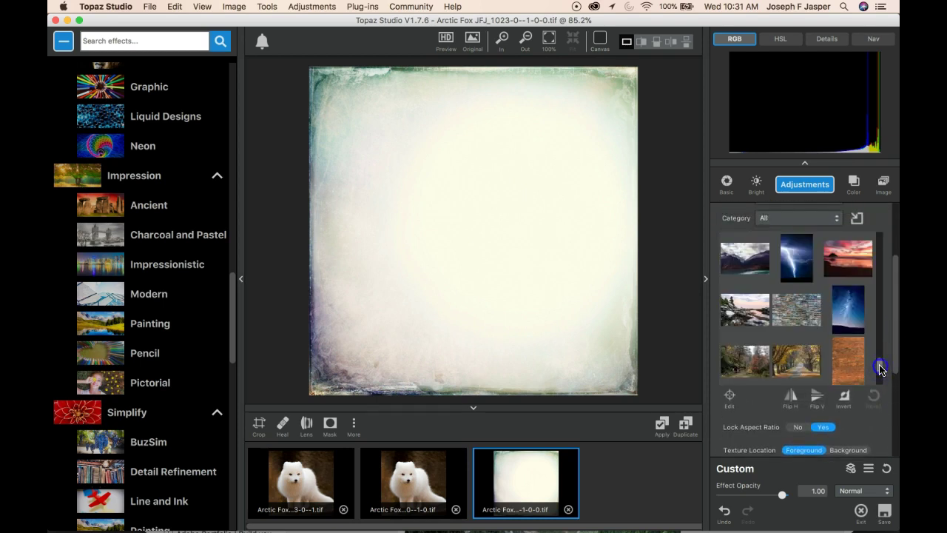
pyautogui.moveTo(880, 366); pyautogui.dragTo(880, 343)
pyautogui.click(828, 321)
pyautogui.click(799, 296)
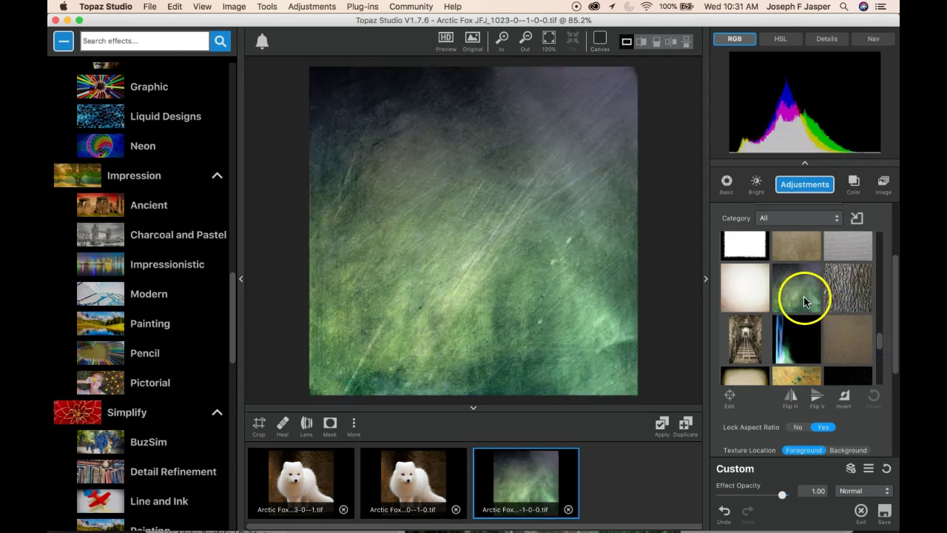
pyautogui.click(841, 471)
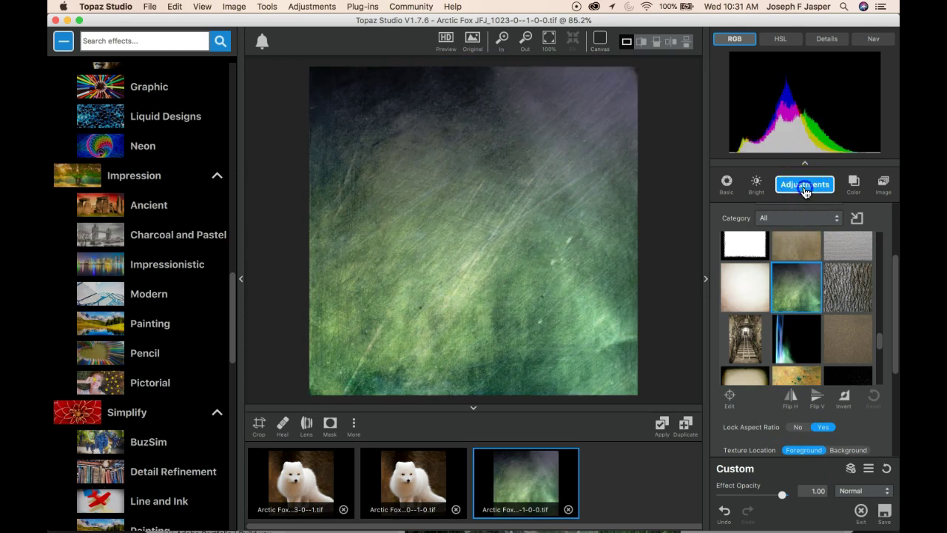
# Add an HSL Color Tuning adjustment and set green saturation to -0.53 and green lightness to -0.74
pyautogui.click(805, 190)
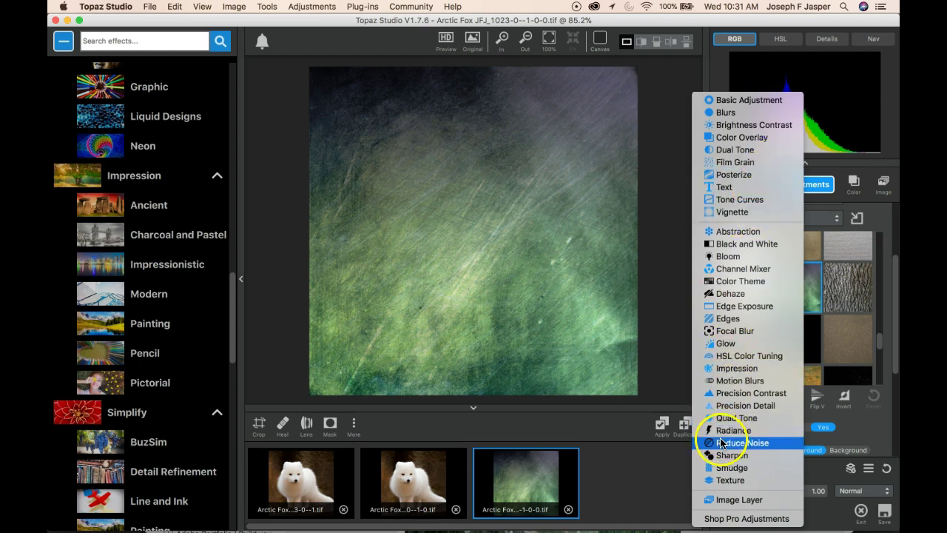
pyautogui.click(740, 355)
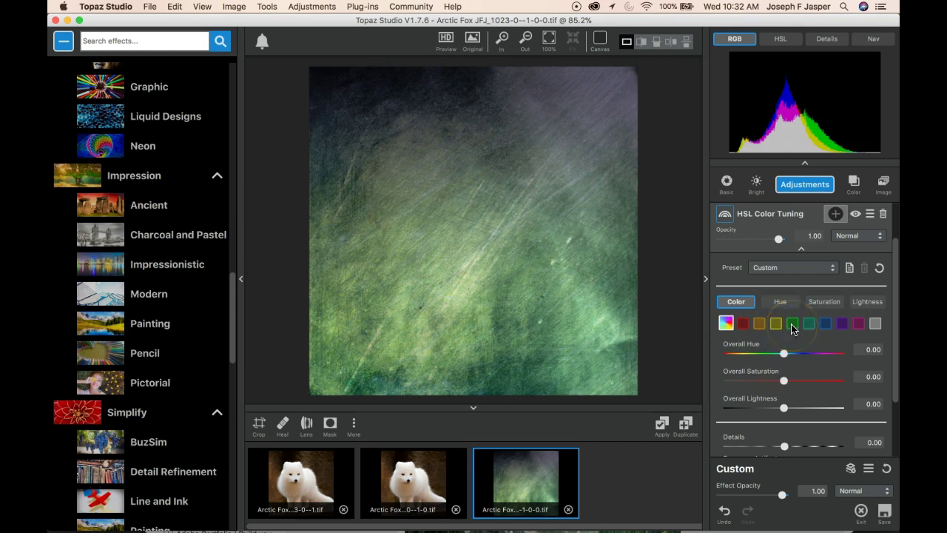
pyautogui.click(792, 323)
pyautogui.moveTo(783, 380); pyautogui.dragTo(756, 380)
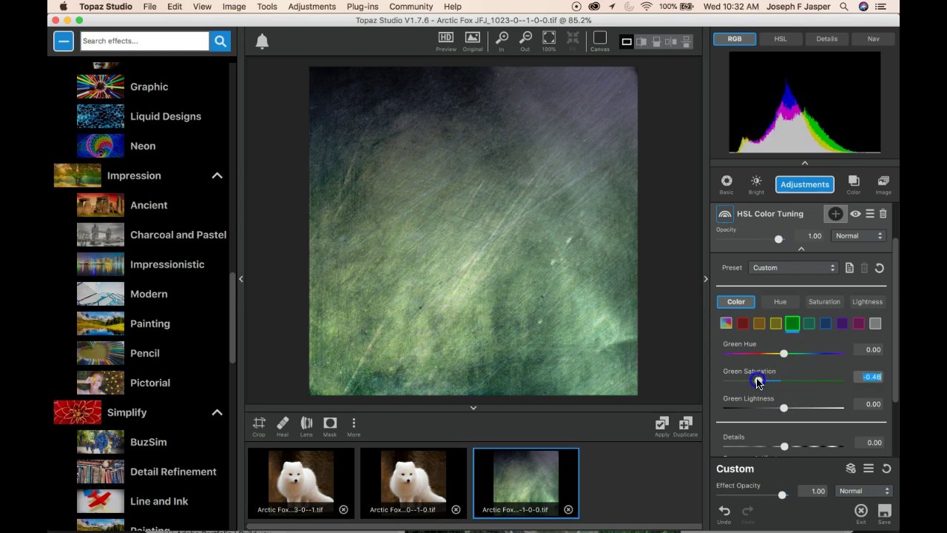
pyautogui.moveTo(784, 411); pyautogui.dragTo(754, 381)
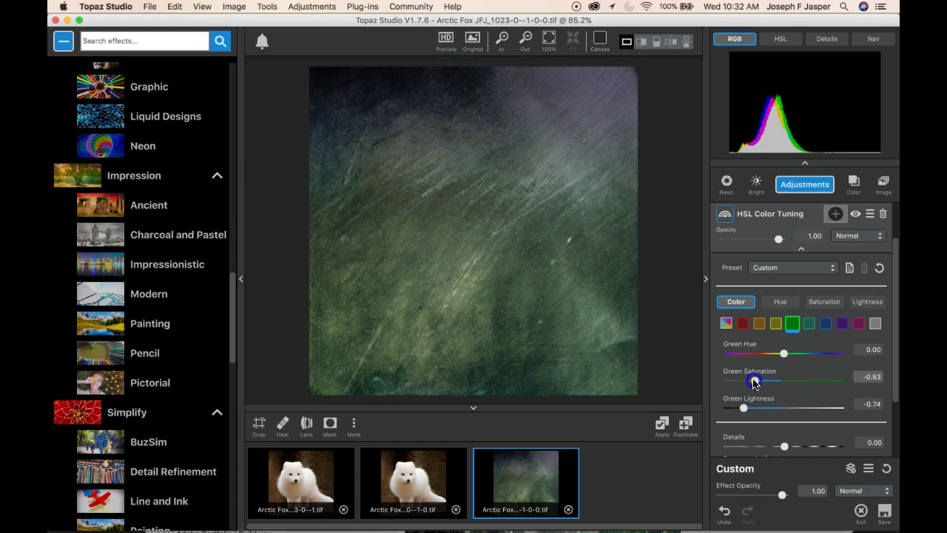
# Set aqua saturation to -0.24 and lightness to -0.59, and blue saturation to -0.23 and lightness to -0.53
pyautogui.click(808, 322)
pyautogui.moveTo(784, 381); pyautogui.dragTo(751, 409)
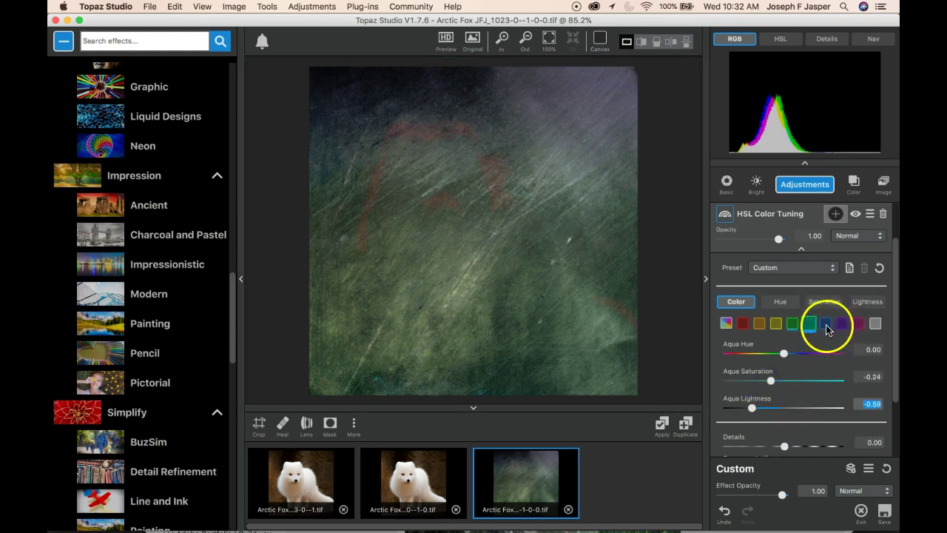
pyautogui.click(825, 322)
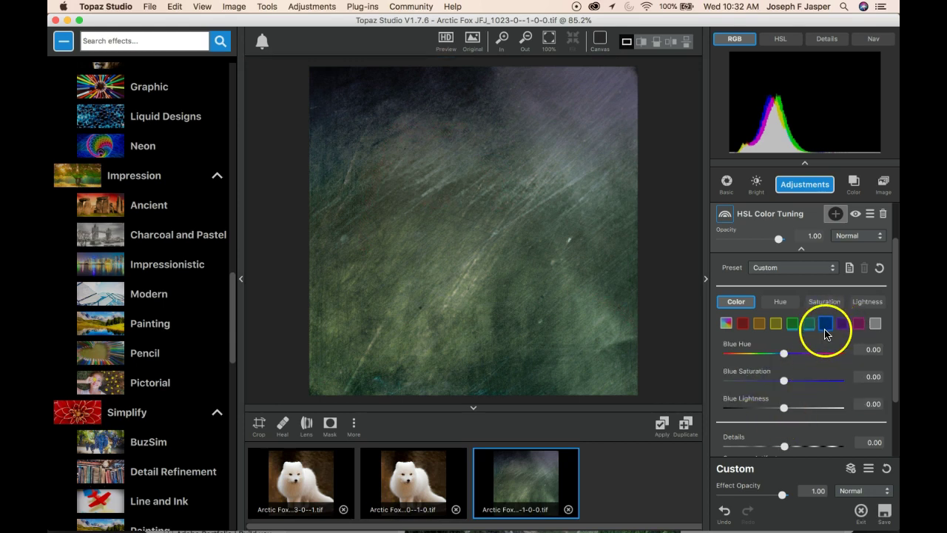
pyautogui.moveTo(783, 383); pyautogui.dragTo(754, 407)
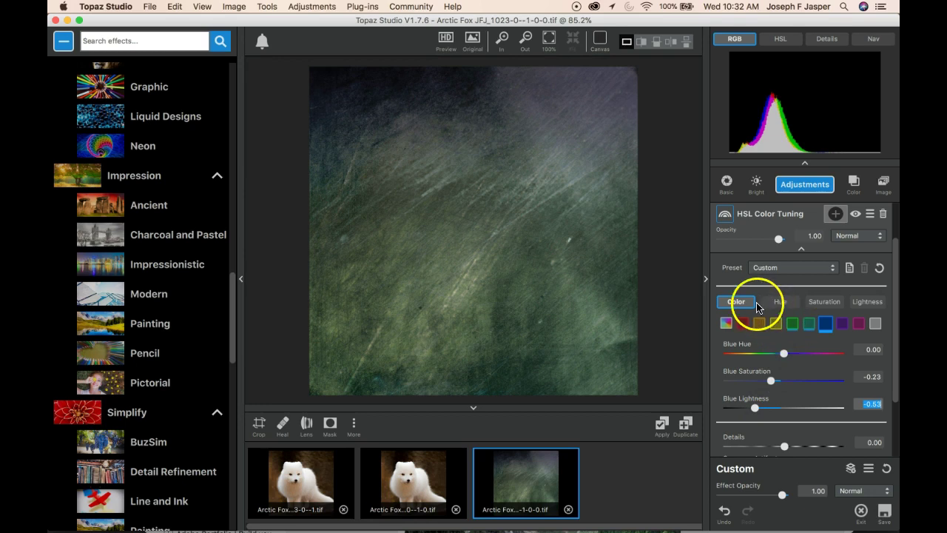
# Add a Blurs adjustment with a Gaussian amount of 0.34 and apply the changes as a new project
pyautogui.click(818, 186)
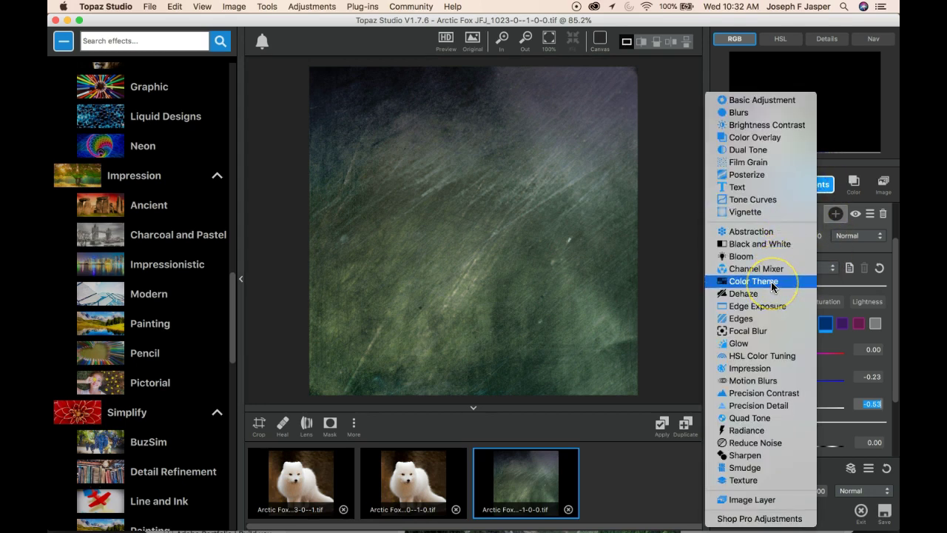
pyautogui.click(753, 113)
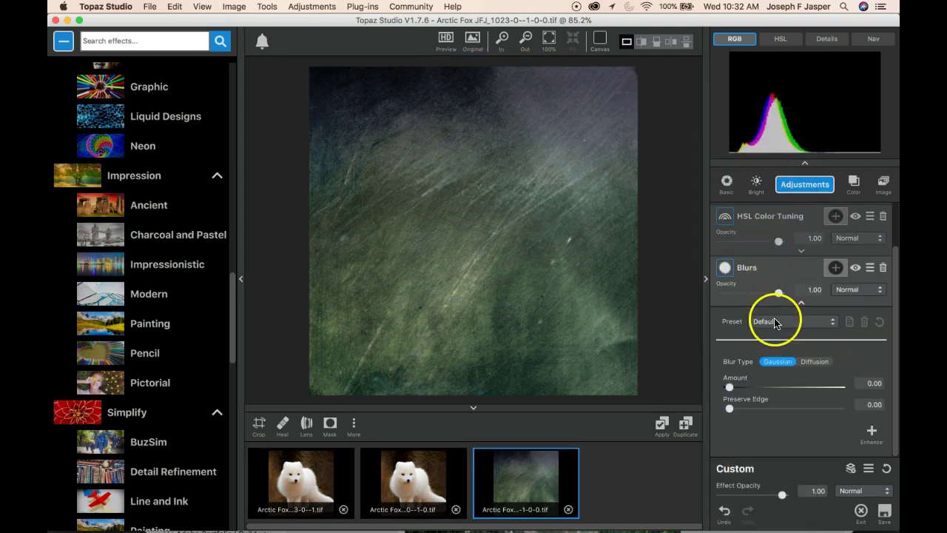
pyautogui.moveTo(731, 387); pyautogui.dragTo(765, 388)
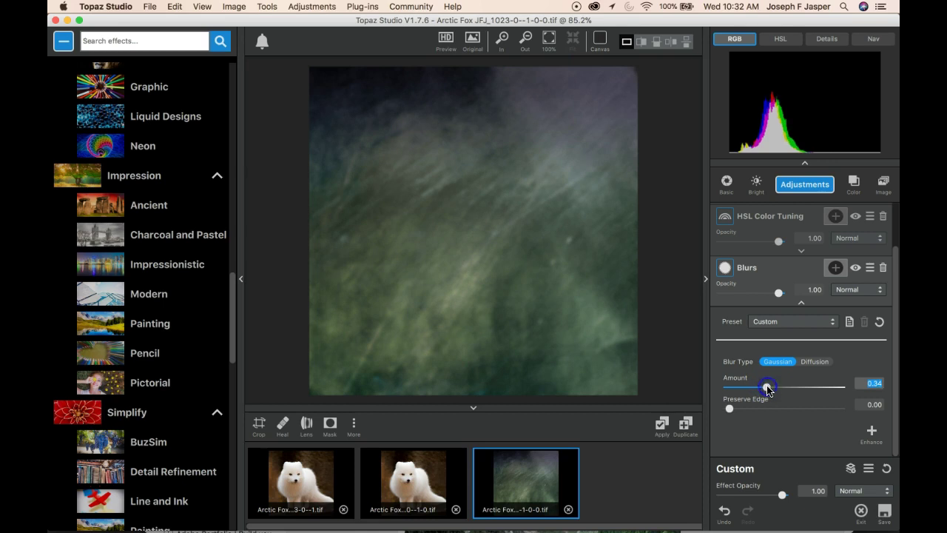
pyautogui.click(682, 423)
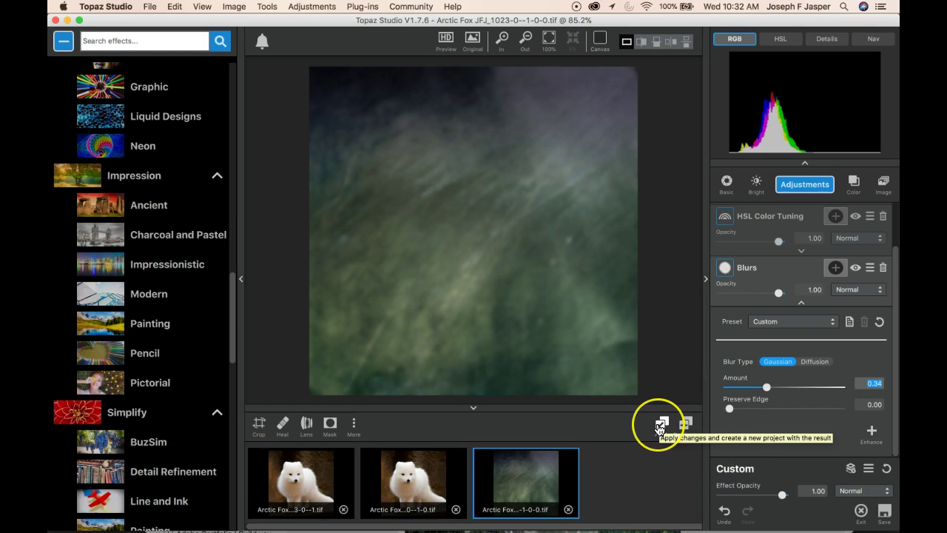
pyautogui.click(659, 426)
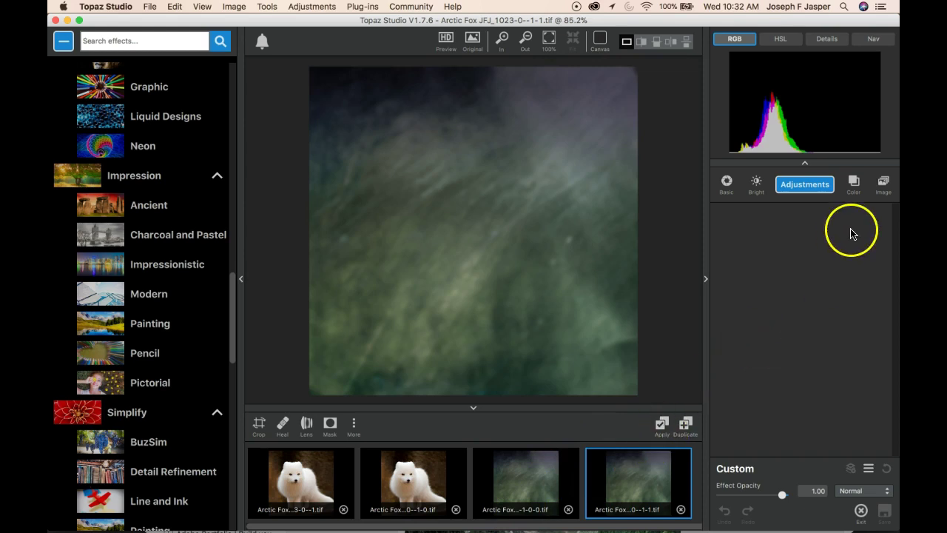
# Add an Image Layer to the blurred texture project and fill it with the duplicated fox image
pyautogui.click(879, 187)
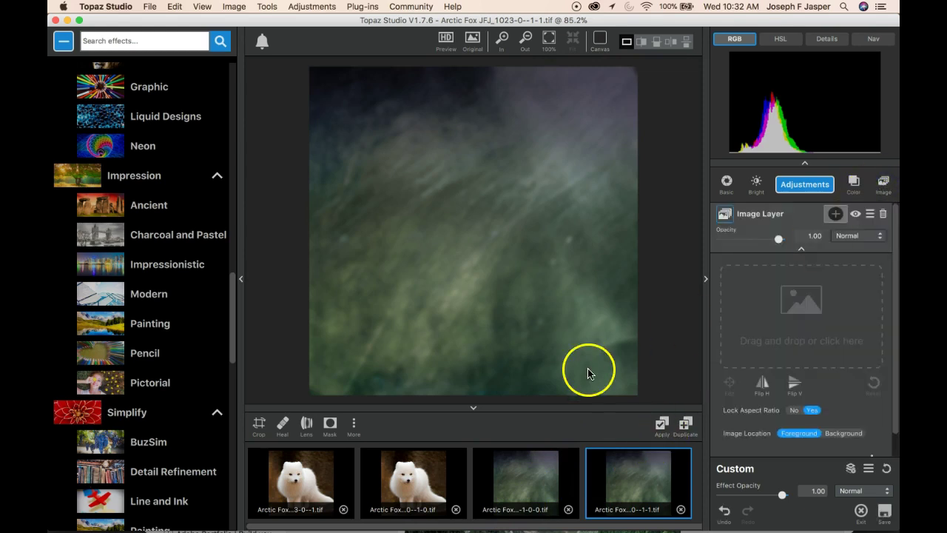
pyautogui.click(403, 467)
pyautogui.moveTo(424, 454); pyautogui.dragTo(785, 308)
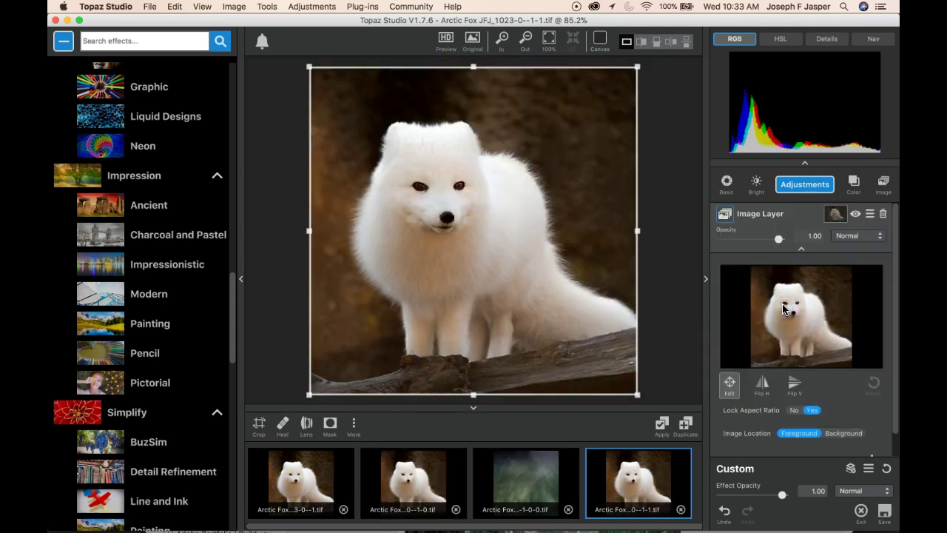
pyautogui.click(708, 296)
# Open the Image Layer's mask and start a luminosity selection sampled from the dark background beside the fox
pyautogui.click(834, 216)
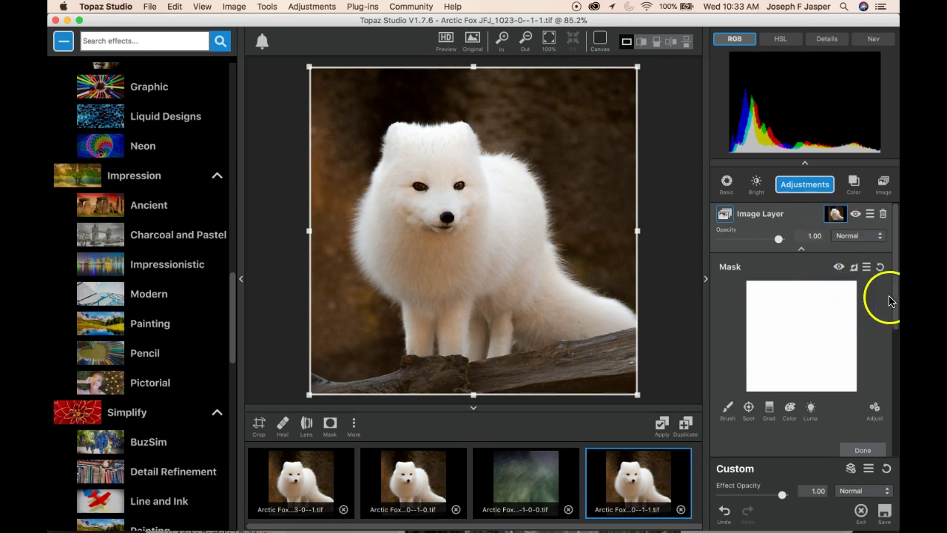
pyautogui.moveTo(896, 304); pyautogui.dragTo(895, 349)
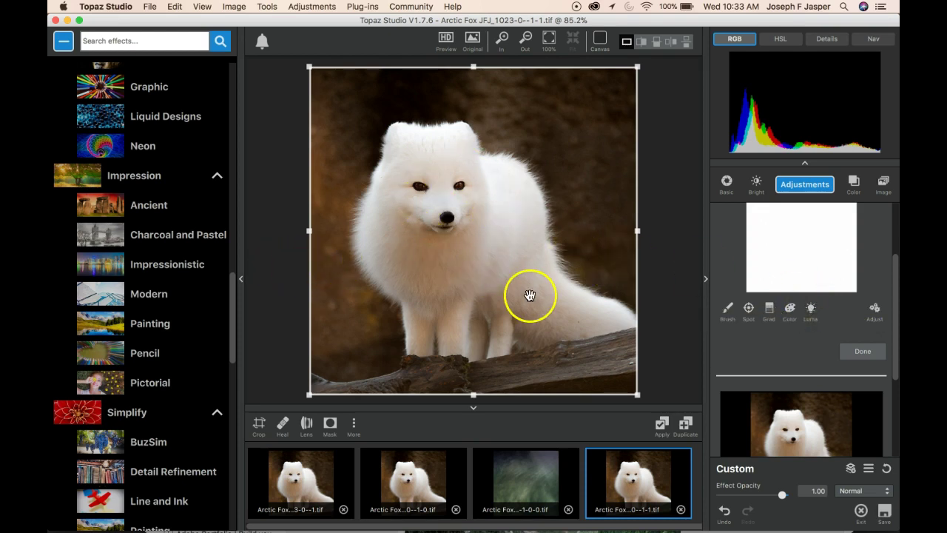
pyautogui.click(812, 308)
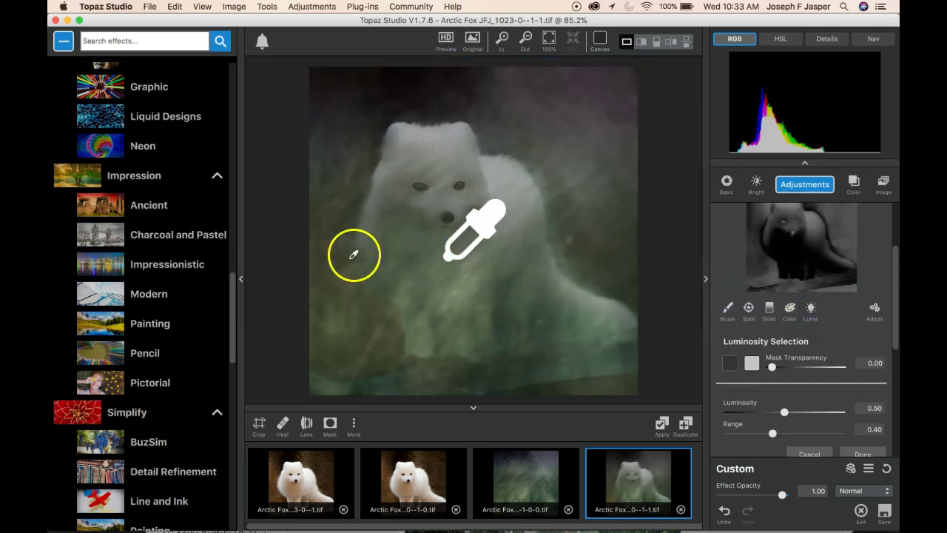
pyautogui.click(337, 272)
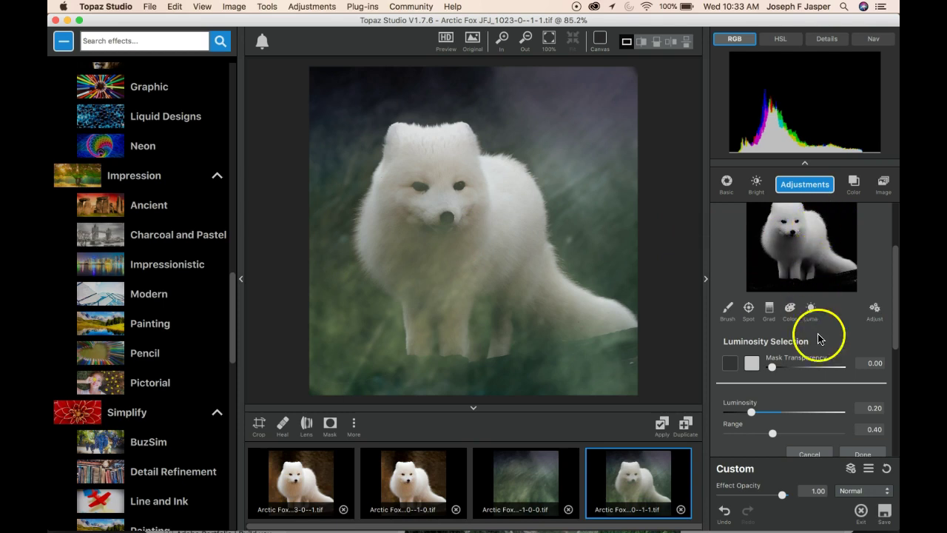
# Refine the luminosity mask by setting Luminosity to 0.00 and Range to 0.33
pyautogui.click(751, 413)
pyautogui.moveTo(751, 413); pyautogui.dragTo(729, 414)
pyautogui.click(773, 435)
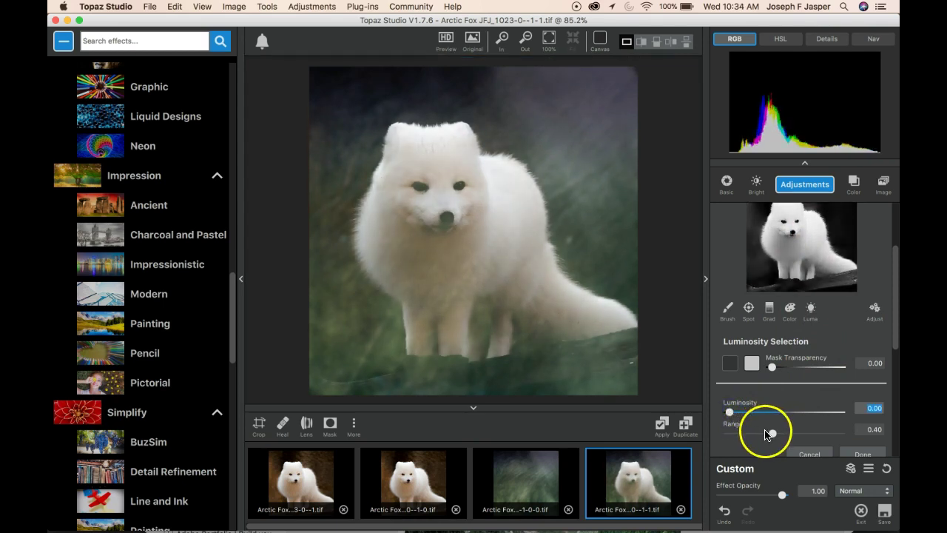
pyautogui.moveTo(772, 434); pyautogui.dragTo(744, 438)
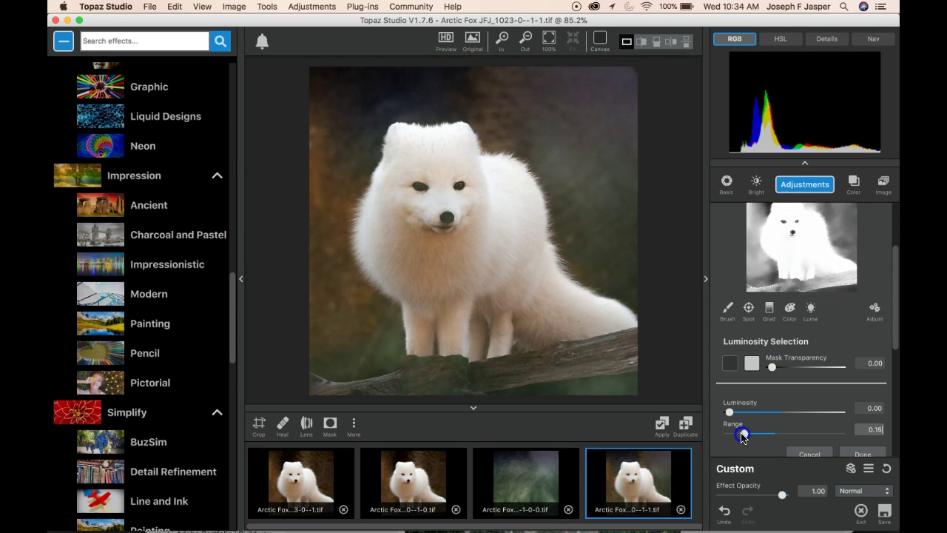
pyautogui.moveTo(744, 437); pyautogui.dragTo(763, 435)
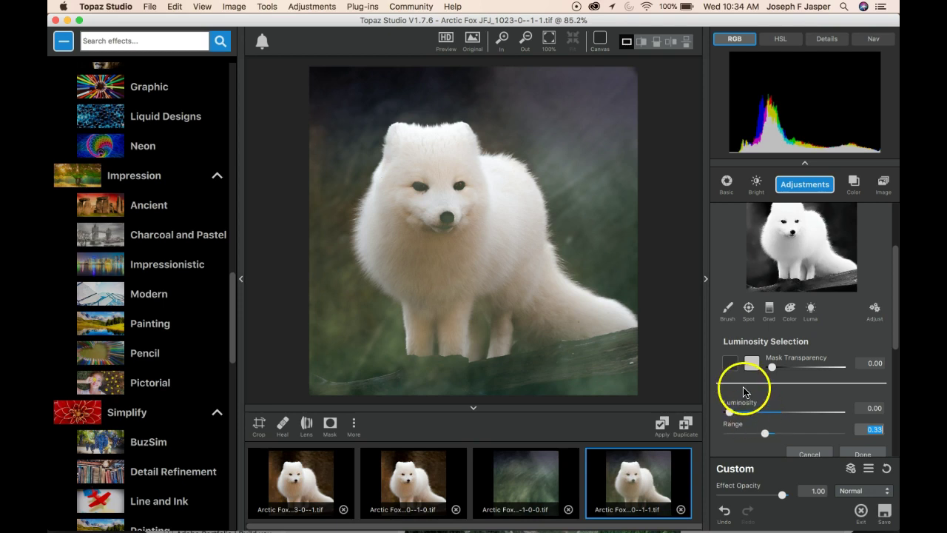
# Restore the fox's eyes and nose in the mask with the Mask Brush at a mask transparency of 1.00
pyautogui.click(727, 310)
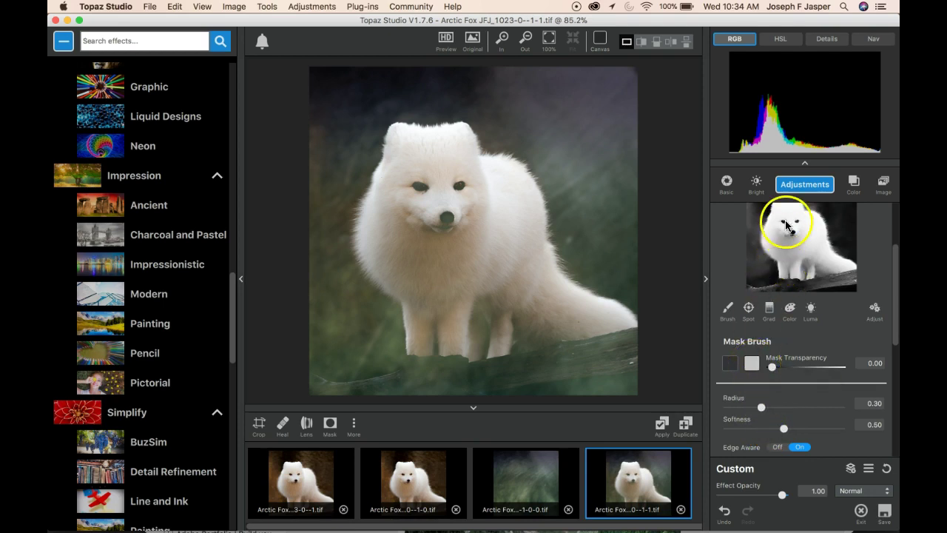
pyautogui.click(730, 363)
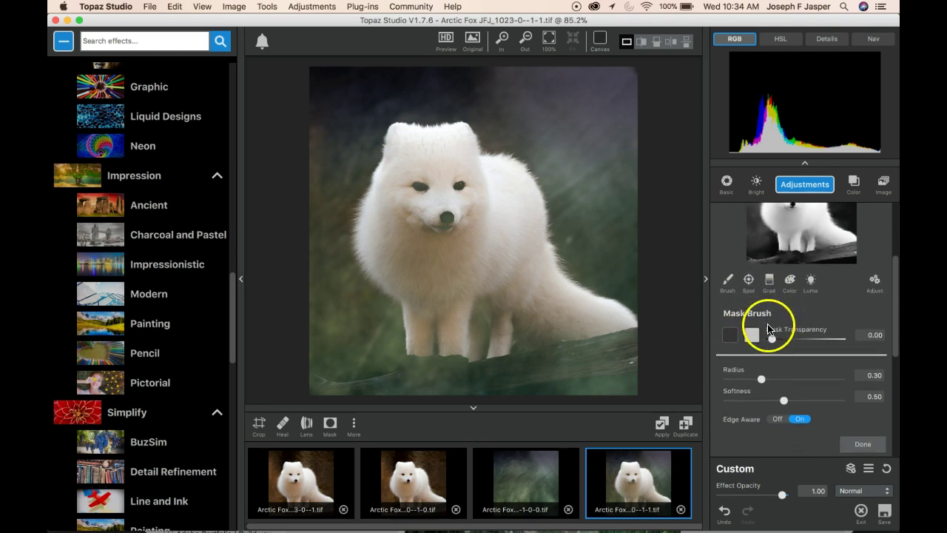
pyautogui.click(443, 218)
pyautogui.click(748, 336)
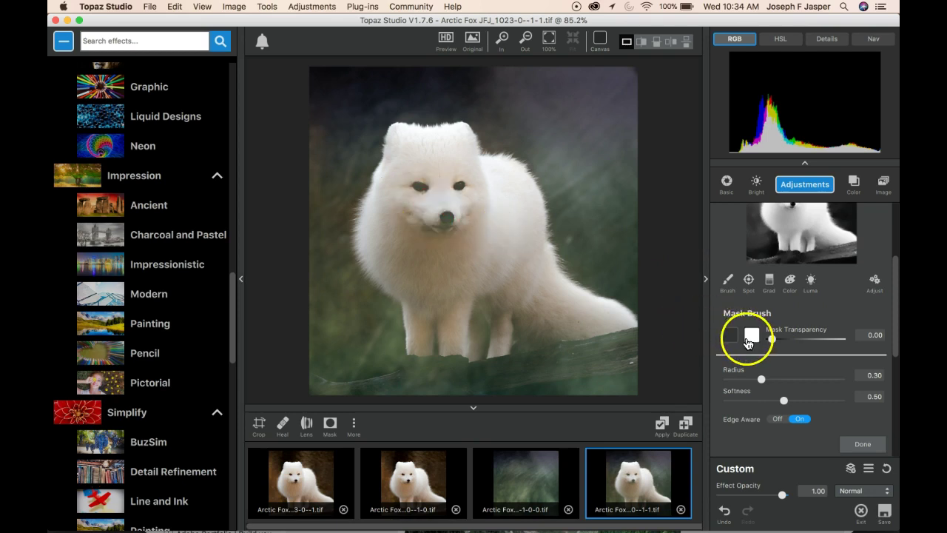
pyautogui.moveTo(433, 271)
pyautogui.mouseDown()
pyautogui.moveTo(434, 297)
pyautogui.moveTo(485, 343)
pyautogui.moveTo(608, 349)
pyautogui.moveTo(449, 389)
pyautogui.moveTo(623, 345)
pyautogui.mouseUp()
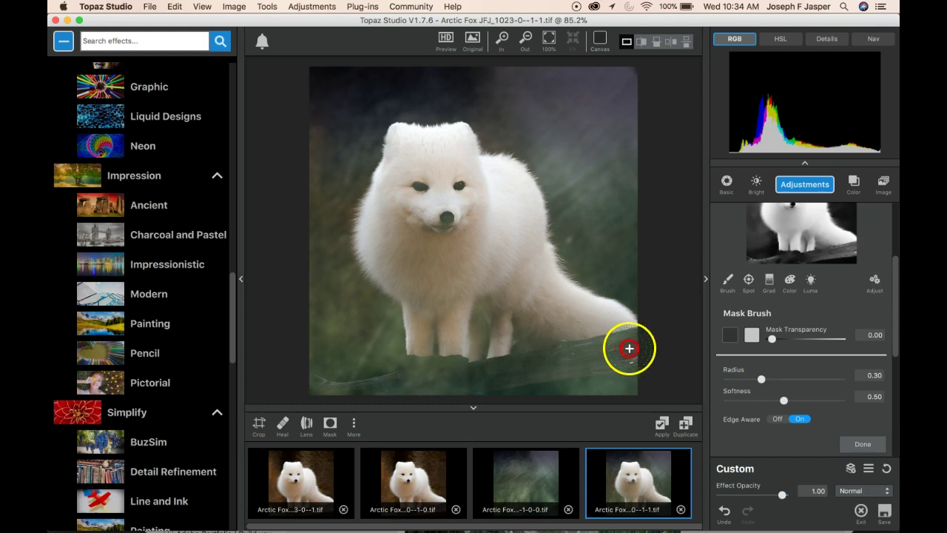
pyautogui.click(752, 339)
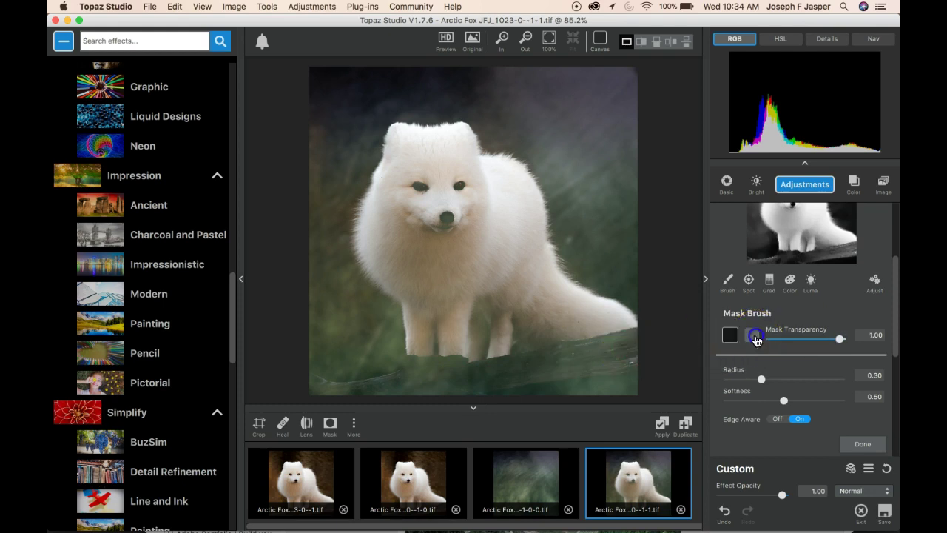
pyautogui.moveTo(459, 186); pyautogui.dragTo(462, 185)
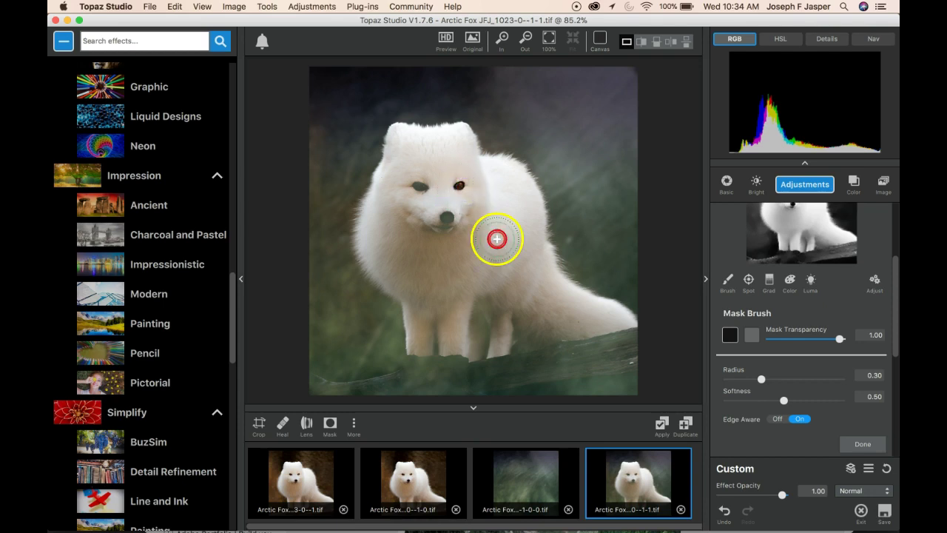
pyautogui.moveTo(421, 186)
pyautogui.mouseDown()
pyautogui.moveTo(448, 219)
pyautogui.moveTo(443, 232)
pyautogui.moveTo(452, 224)
pyautogui.mouseUp()
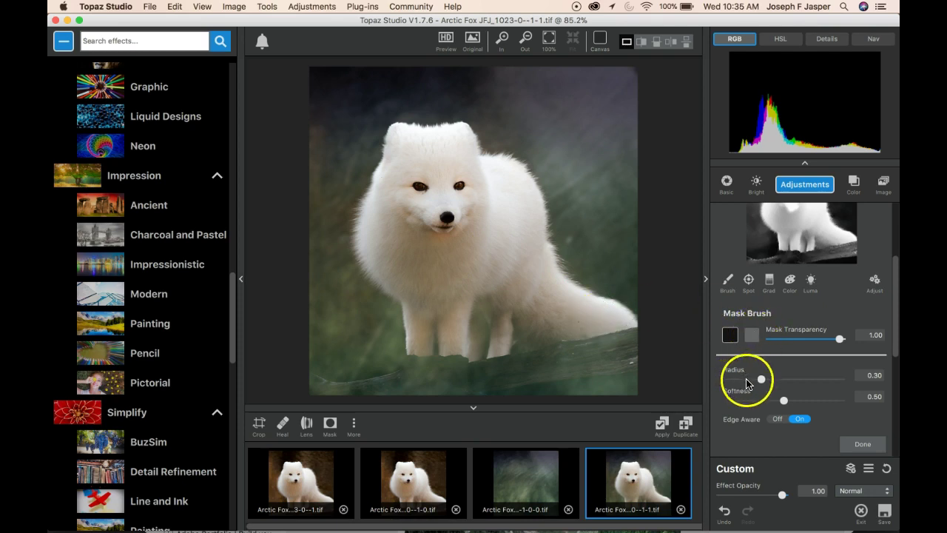
# Restore the fox's head, chest and body in the mask with a brush radius of 0.71 and softness of 0.08
pyautogui.click(783, 399)
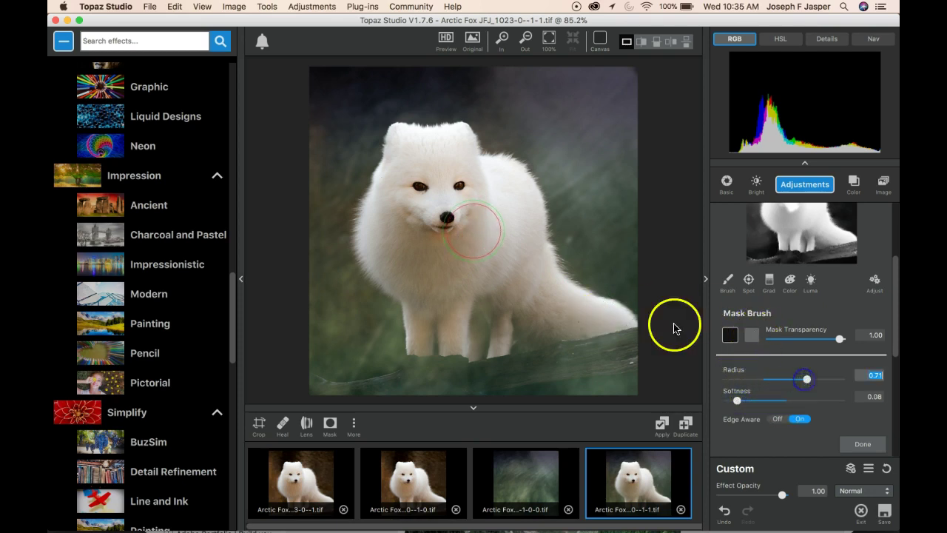
pyautogui.moveTo(494, 191)
pyautogui.mouseDown()
pyautogui.moveTo(508, 256)
pyautogui.moveTo(418, 272)
pyautogui.moveTo(392, 247)
pyautogui.moveTo(411, 196)
pyautogui.moveTo(409, 159)
pyautogui.moveTo(440, 155)
pyautogui.moveTo(448, 236)
pyautogui.moveTo(472, 235)
pyautogui.mouseUp()
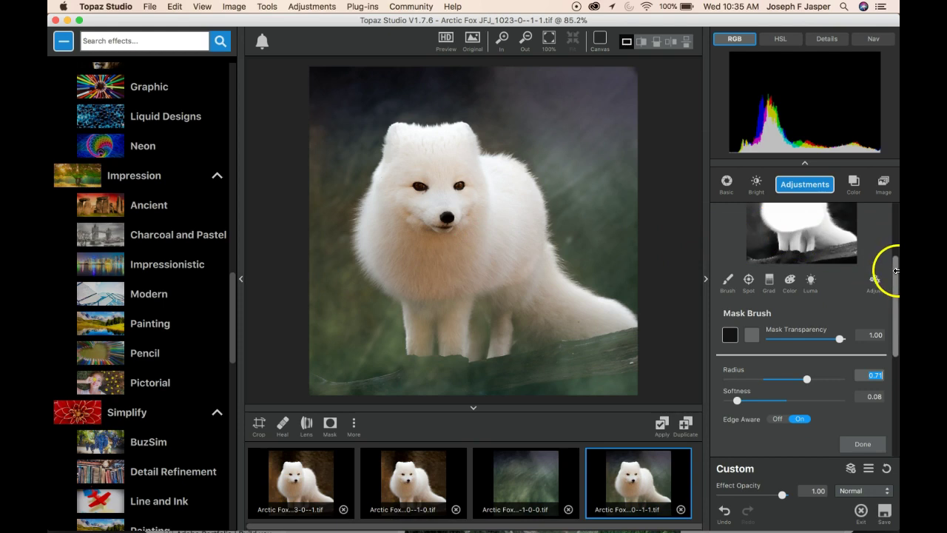
pyautogui.moveTo(896, 271); pyautogui.dragTo(895, 255)
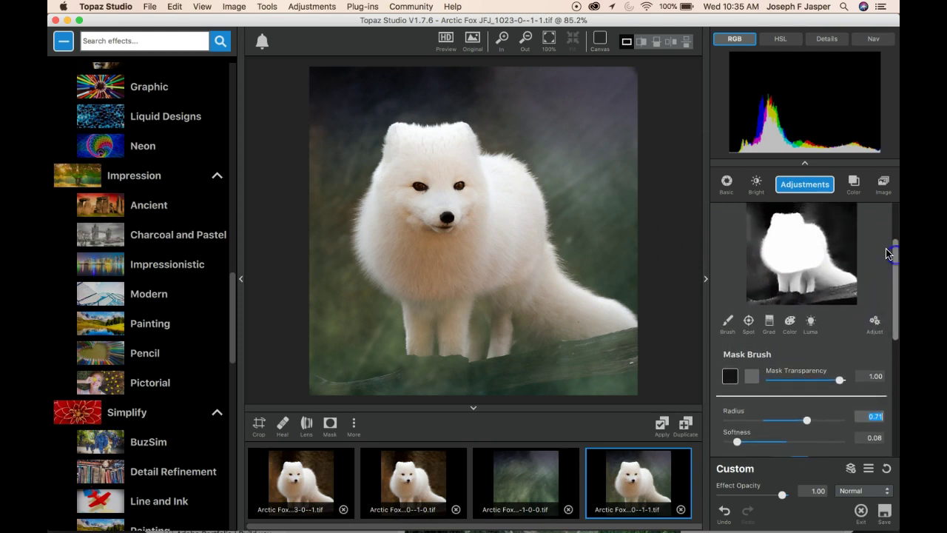
pyautogui.moveTo(516, 280); pyautogui.dragTo(541, 300)
# Restore the fox's tail and the log beneath it in the mask with a brush radius of 0.51
pyautogui.click(784, 420)
pyautogui.moveTo(537, 293); pyautogui.dragTo(628, 351)
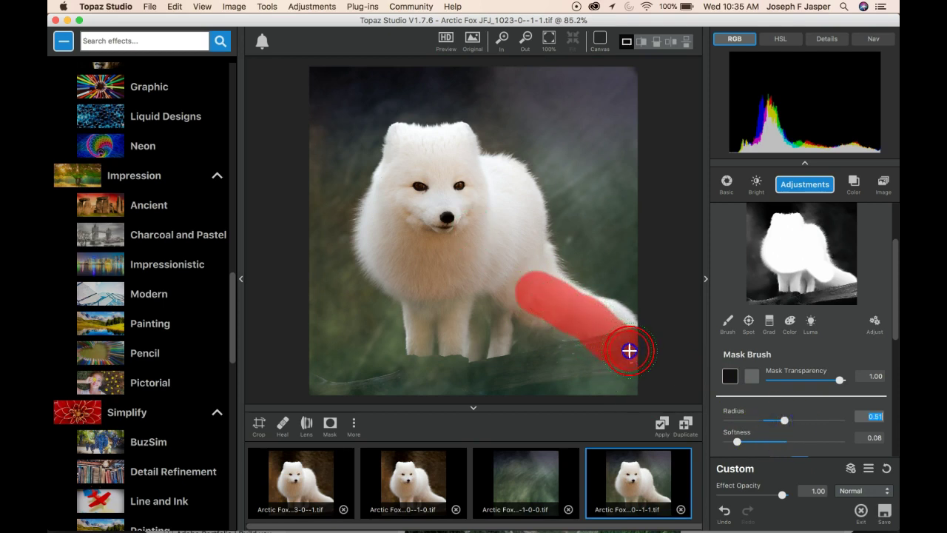
pyautogui.moveTo(534, 367); pyautogui.dragTo(471, 383)
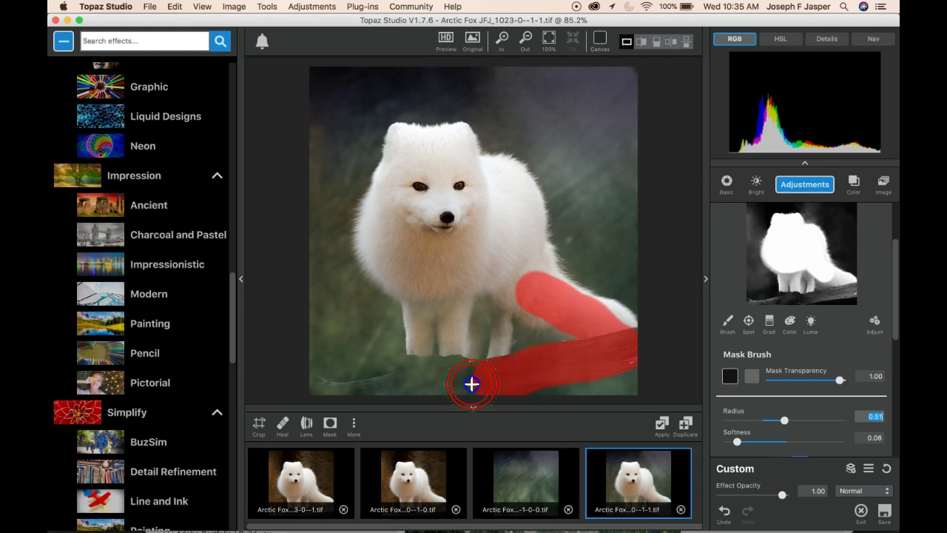
pyautogui.moveTo(366, 400); pyautogui.dragTo(348, 398)
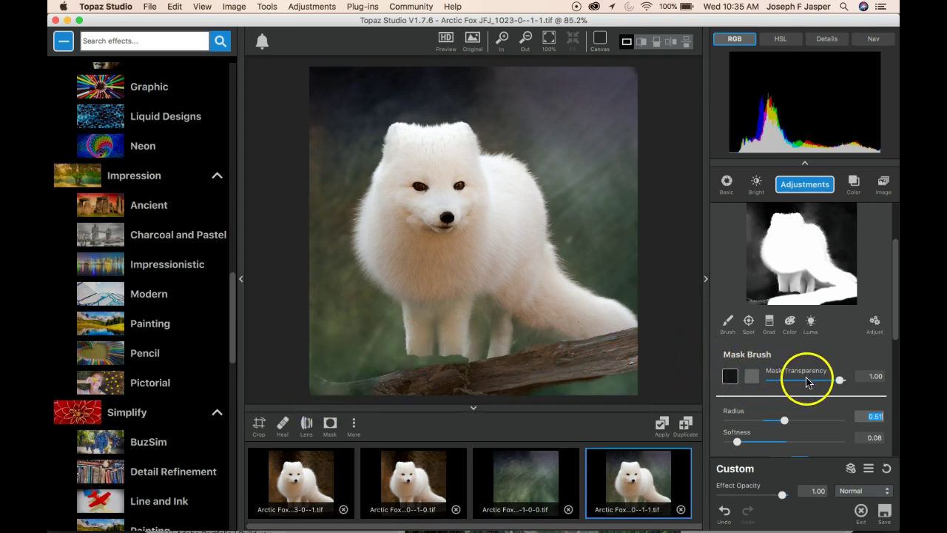
# Restore the log's left end and the fox's lower body in the mask with a brush radius of 0.37
pyautogui.moveTo(773, 423); pyautogui.dragTo(770, 418)
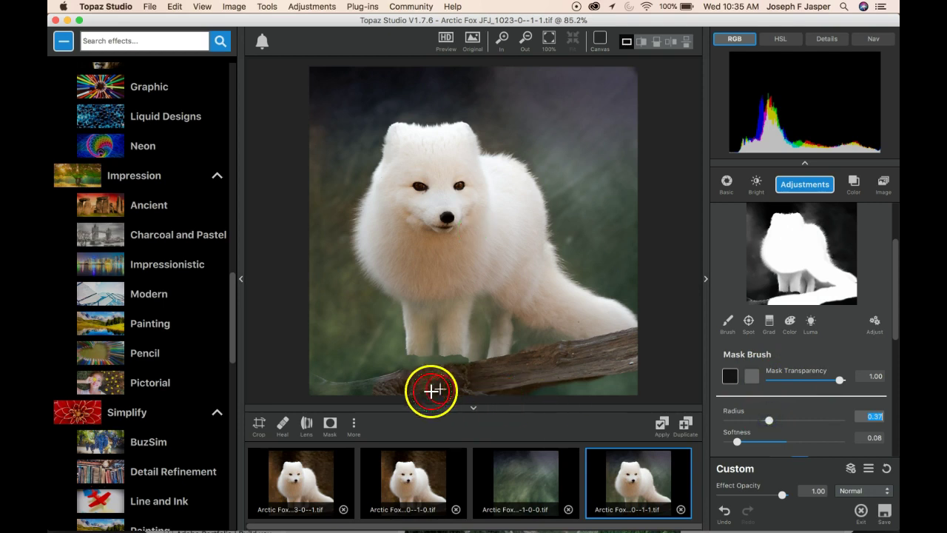
pyautogui.click(392, 390)
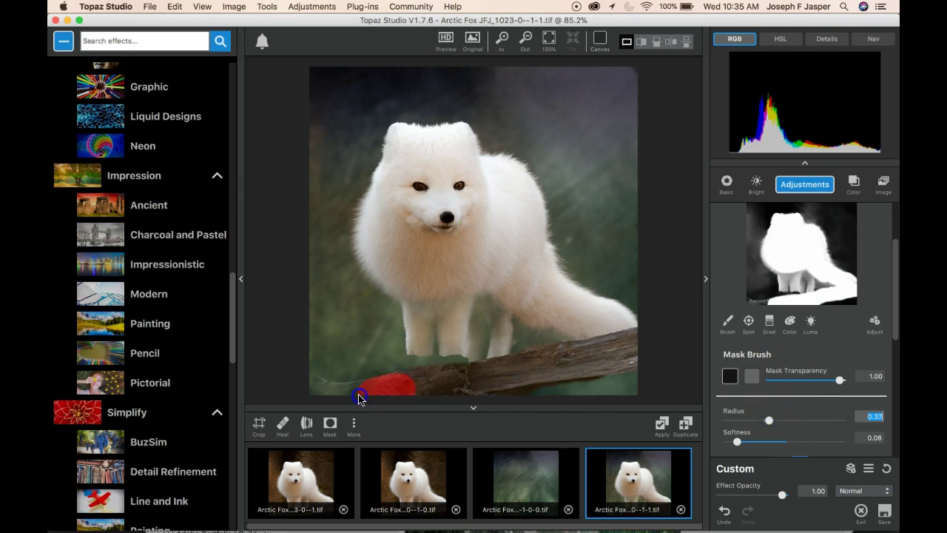
pyautogui.moveTo(506, 299)
pyautogui.mouseDown()
pyautogui.moveTo(455, 279)
pyautogui.moveTo(445, 292)
pyautogui.moveTo(452, 333)
pyautogui.mouseUp()
pyautogui.moveTo(419, 290)
pyautogui.mouseDown()
pyautogui.moveTo(416, 306)
pyautogui.moveTo(408, 285)
pyautogui.mouseUp()
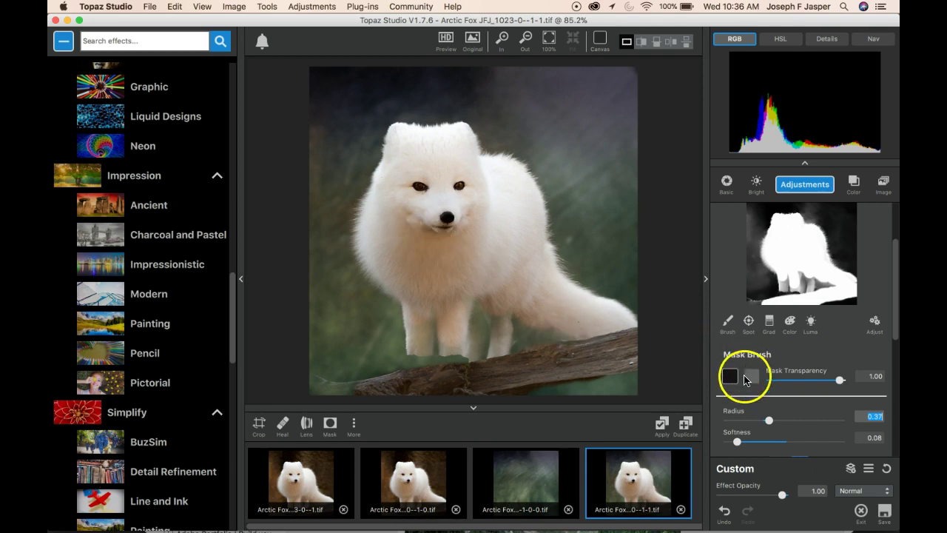
# Restore the fox's legs and the wood under its paws in the mask with a brush radius of 0.20
pyautogui.moveTo(418, 309); pyautogui.dragTo(416, 324)
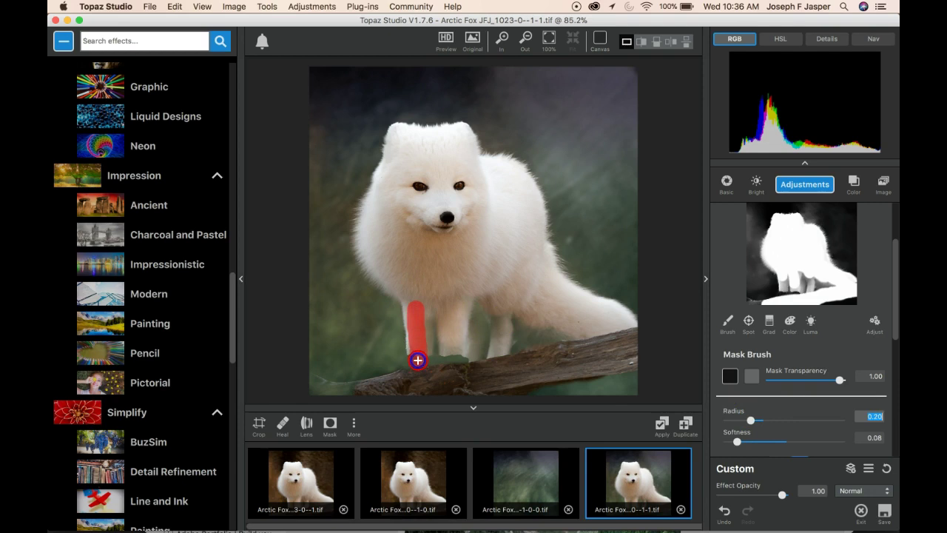
pyautogui.moveTo(417, 364); pyautogui.dragTo(417, 341)
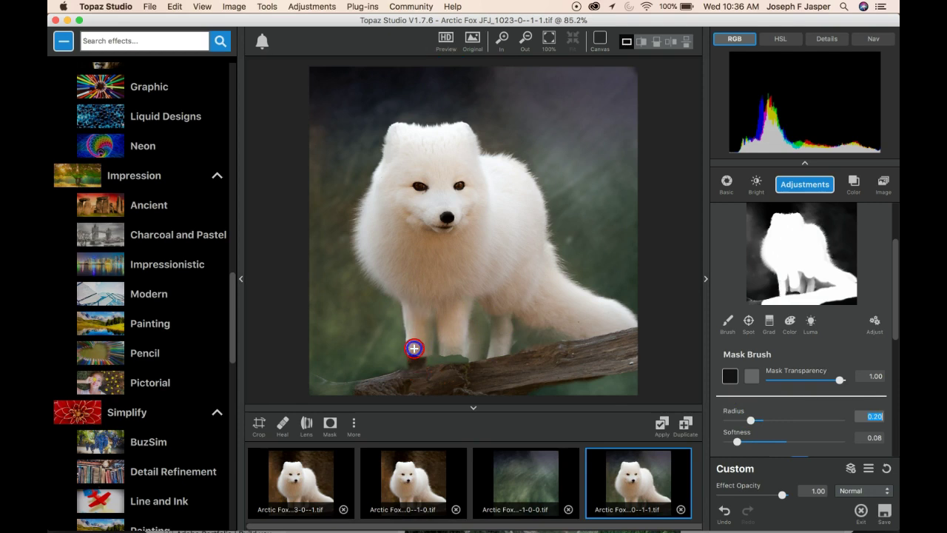
pyautogui.moveTo(459, 363); pyautogui.dragTo(459, 357)
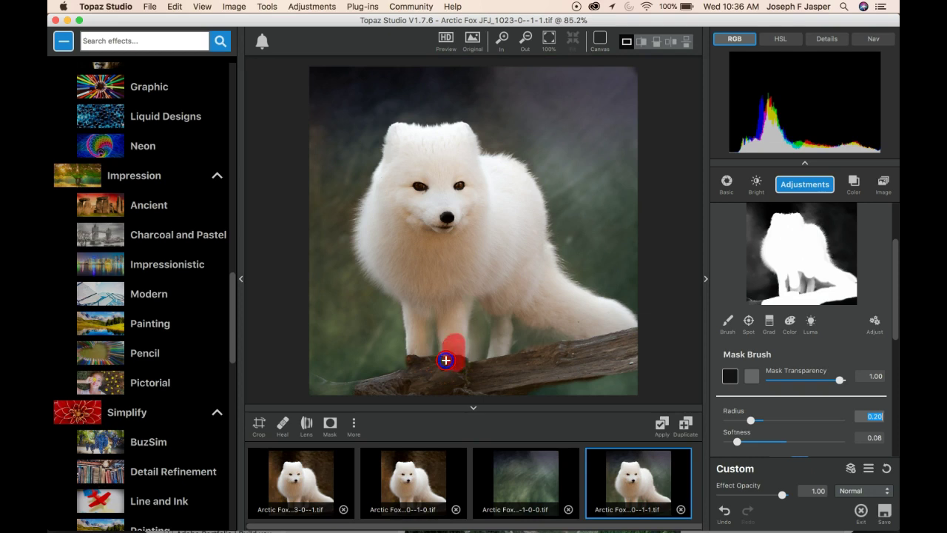
pyautogui.moveTo(448, 368); pyautogui.dragTo(448, 368)
pyautogui.moveTo(500, 303)
pyautogui.mouseDown()
pyautogui.moveTo(503, 293)
pyautogui.moveTo(497, 321)
pyautogui.mouseUp()
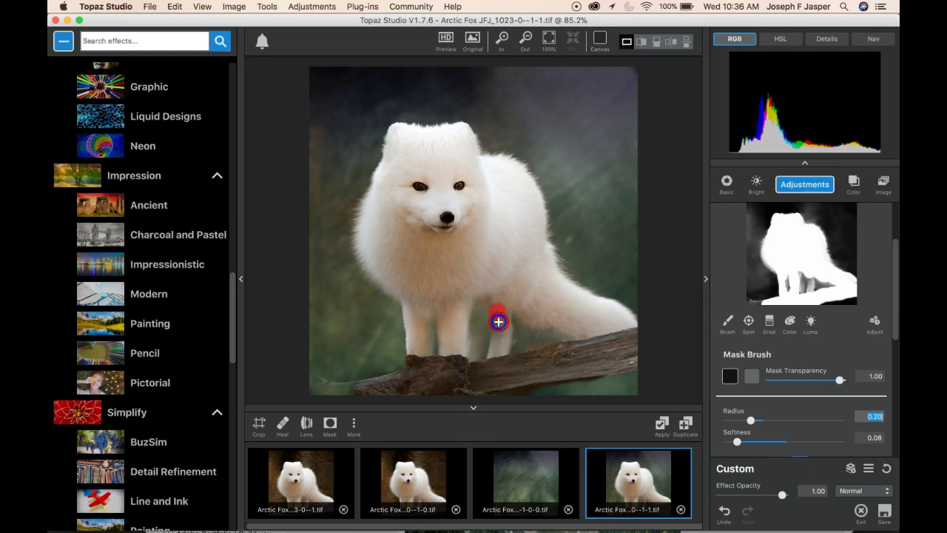
pyautogui.moveTo(495, 371)
pyautogui.mouseDown()
pyautogui.moveTo(504, 331)
pyautogui.moveTo(496, 372)
pyautogui.mouseUp()
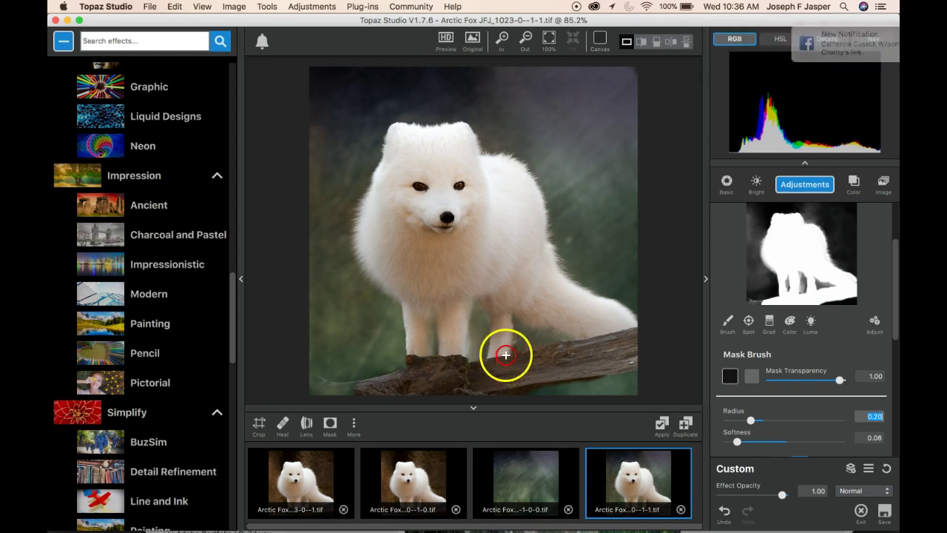
pyautogui.moveTo(493, 308); pyautogui.dragTo(495, 310)
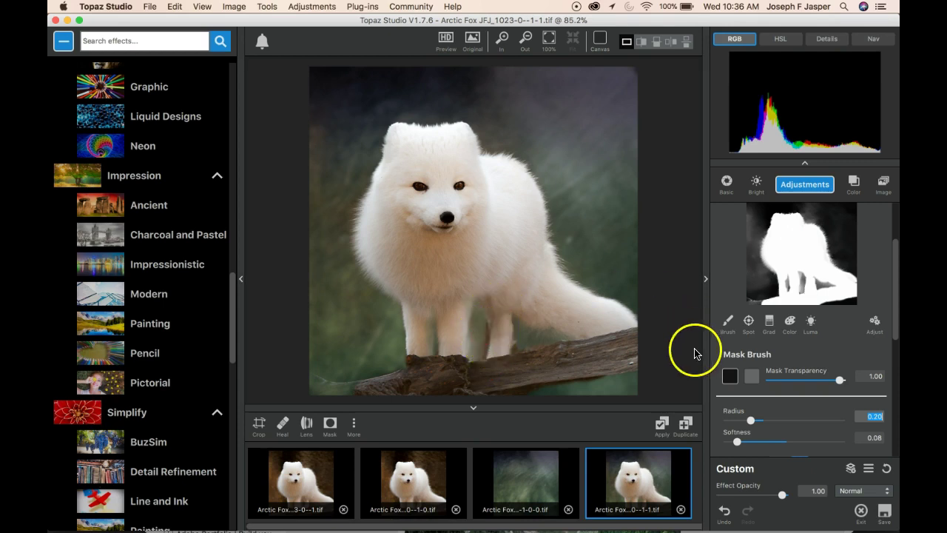
# Mask out the leftover background around the hind leg at mask transparency 0.00, reducing the brush radius to 0.01 for the fine edges
pyautogui.click(730, 377)
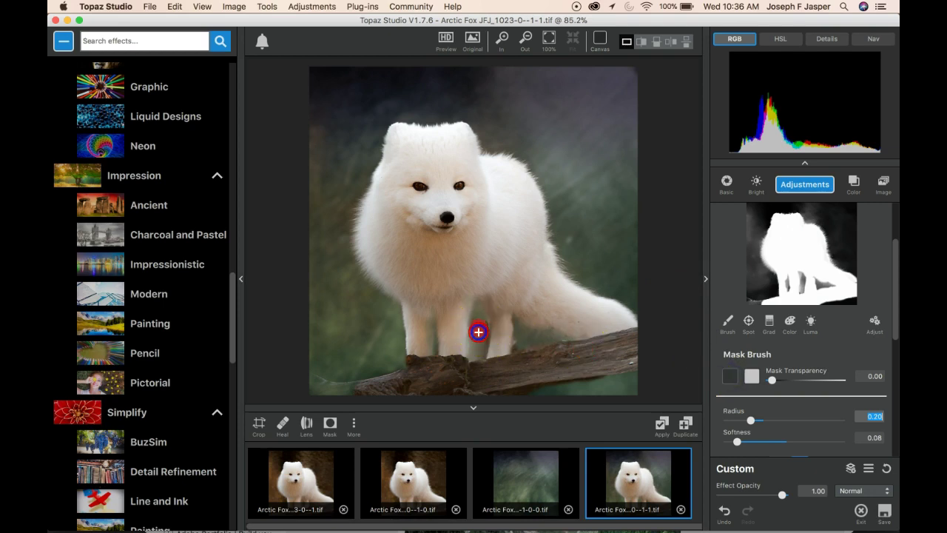
pyautogui.moveTo(480, 351); pyautogui.dragTo(481, 339)
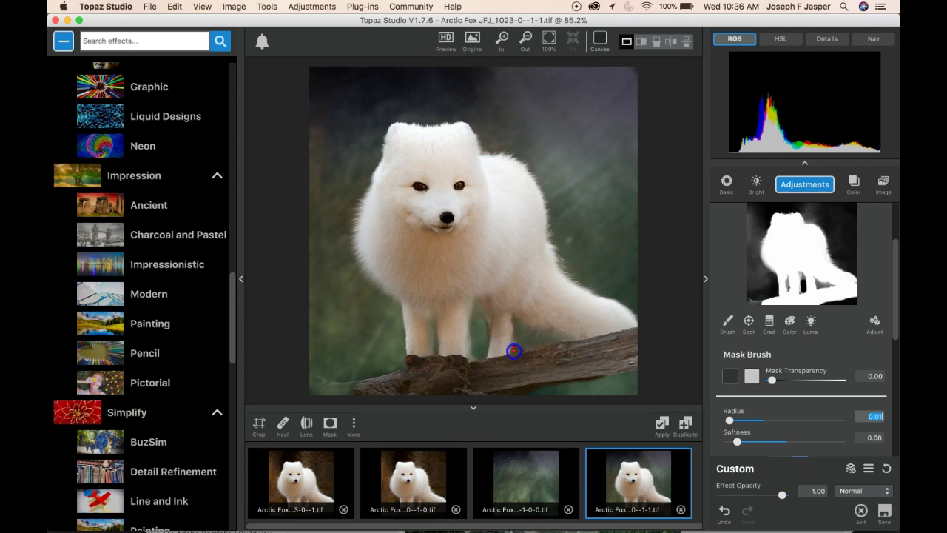
pyautogui.moveTo(522, 346); pyautogui.dragTo(523, 345)
pyautogui.click(496, 330)
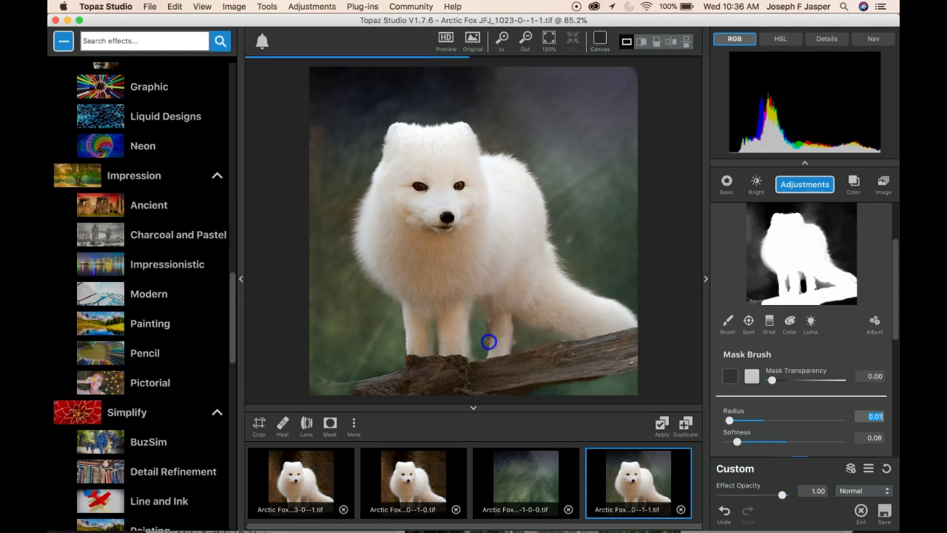
# Set the Mask Brush to mask transparency 1.00, radius 0.07 and softness 0.45
pyautogui.click(781, 442)
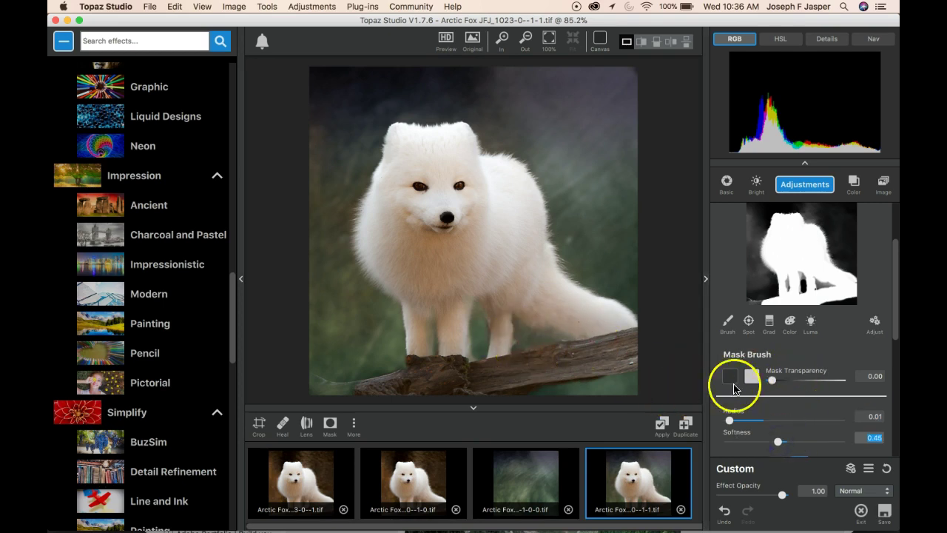
pyautogui.click(734, 421)
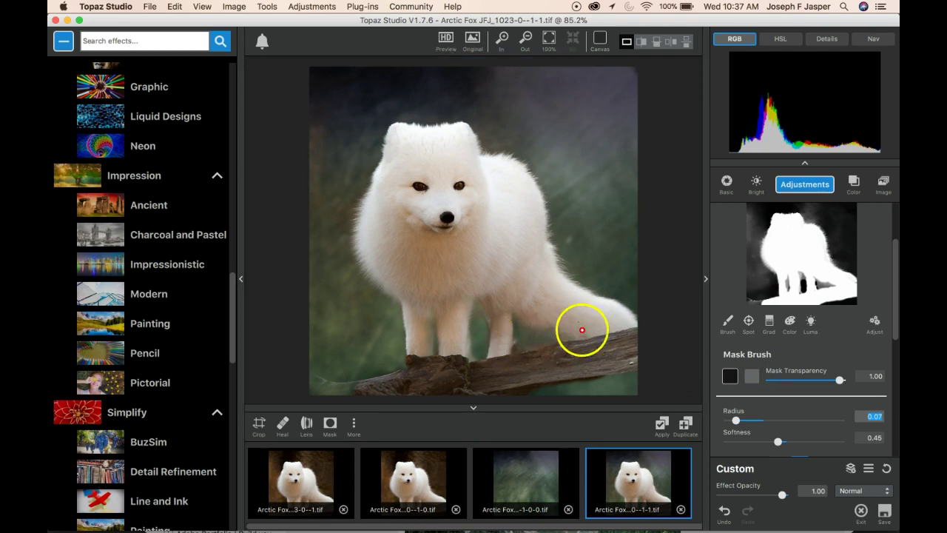
# Try to brush the left edge of the fox's chest at mask transparency 0.00, radius 0.22 and softness 0.78, and undo it
pyautogui.click(730, 375)
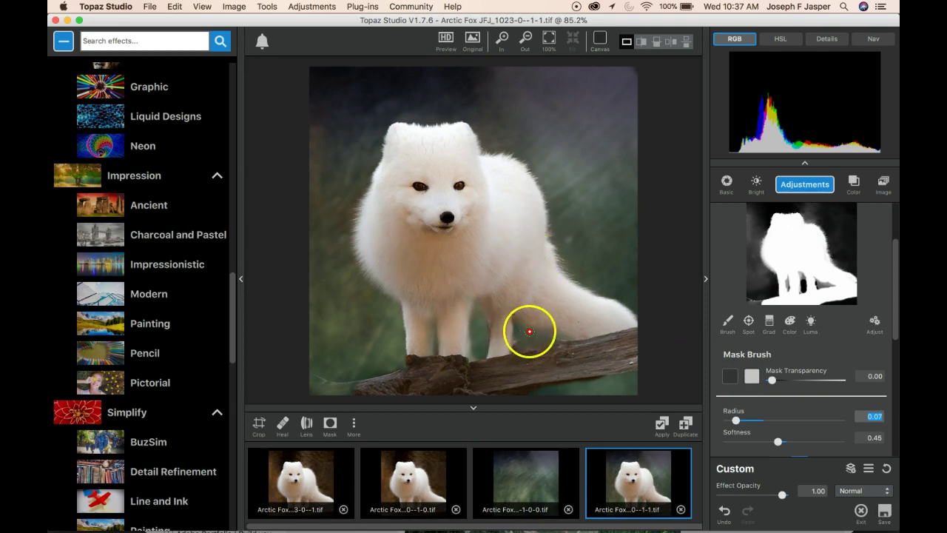
pyautogui.click(817, 441)
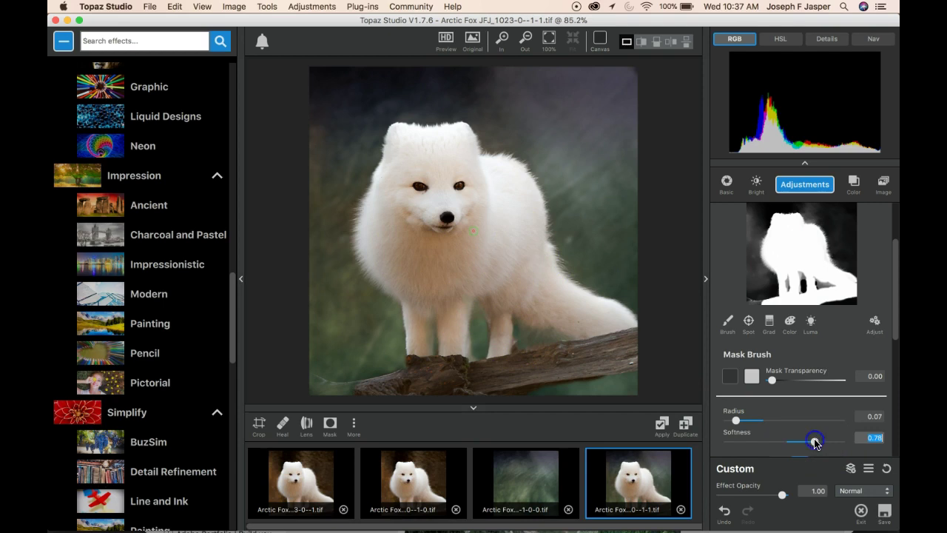
pyautogui.click(753, 420)
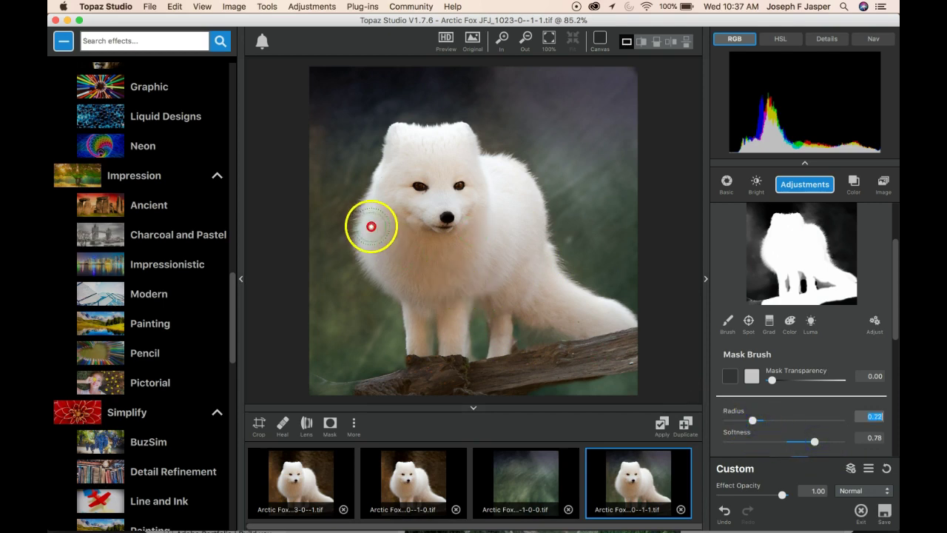
pyautogui.moveTo(378, 200); pyautogui.dragTo(376, 201)
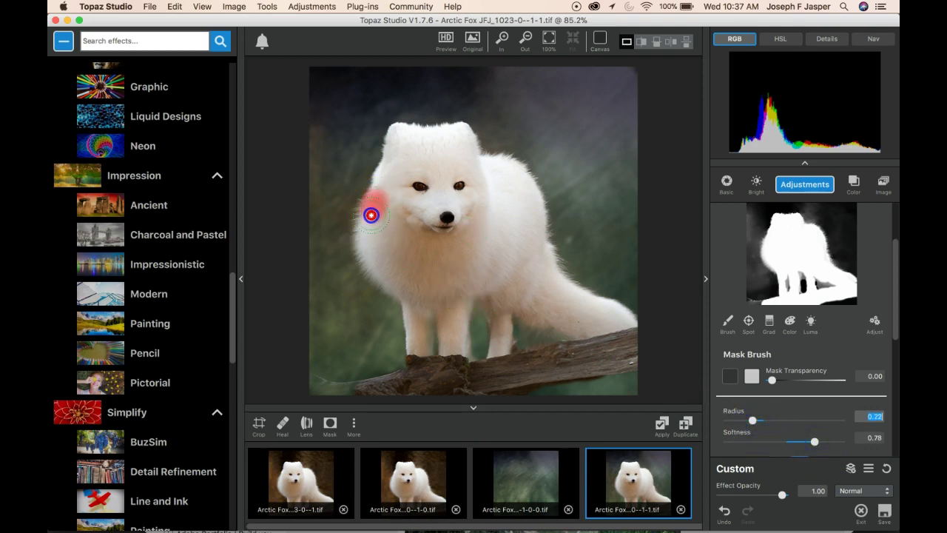
pyautogui.moveTo(395, 283); pyautogui.dragTo(416, 298)
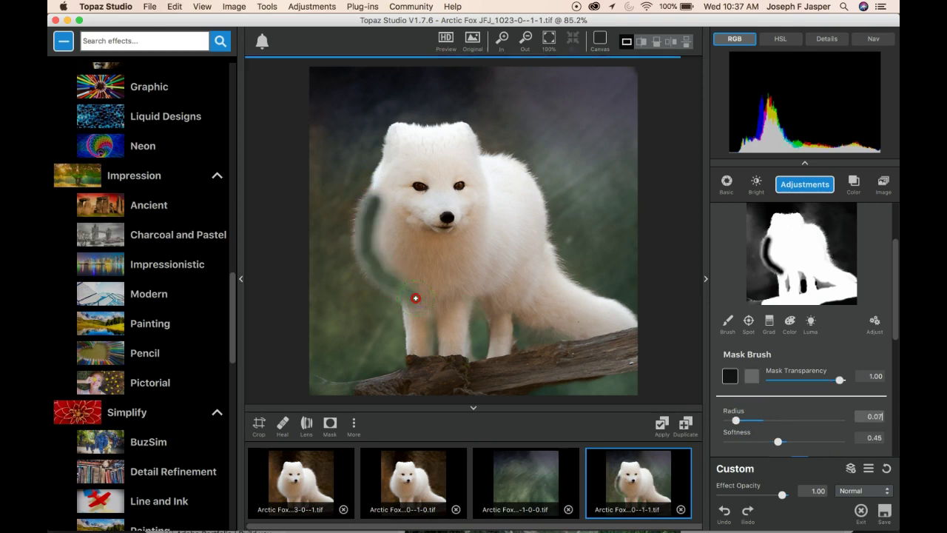
pyautogui.press('super+z')
# Restore the left edge of the fox's chest at mask transparency 1.00 with a brush radius of 0.18 and softness of 0.72
pyautogui.click(752, 377)
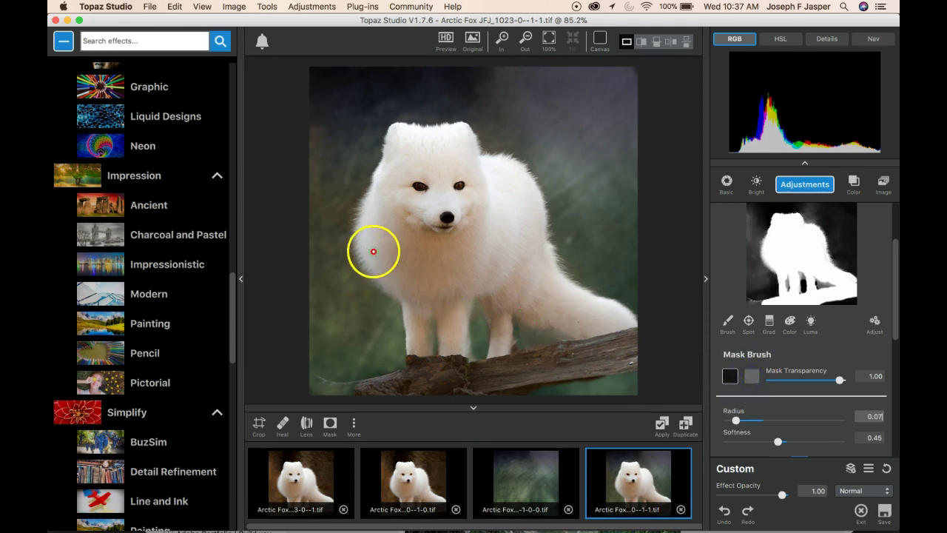
pyautogui.click(368, 219)
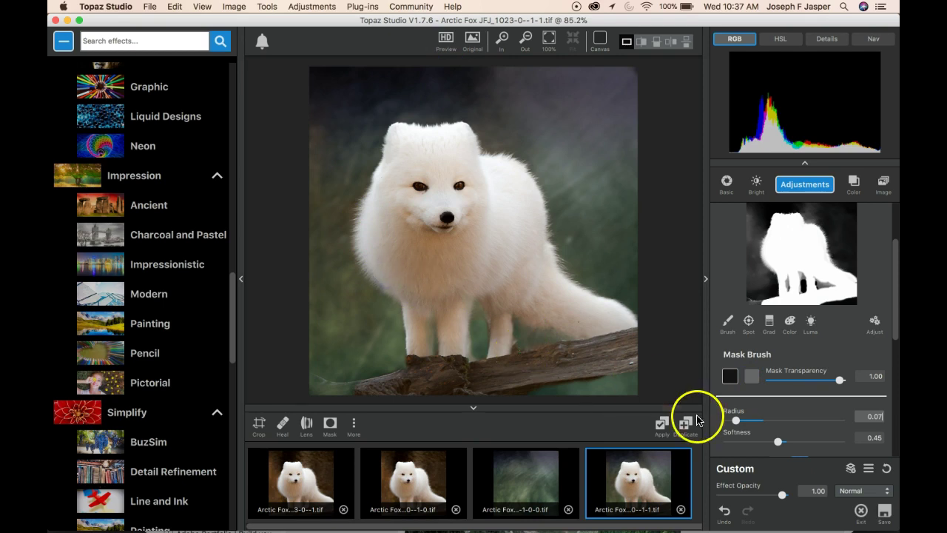
pyautogui.click(747, 420)
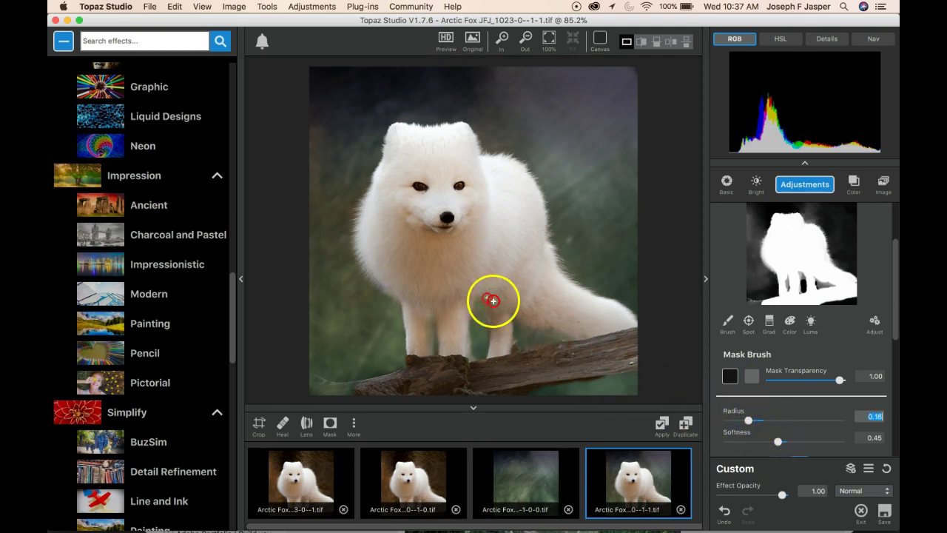
pyautogui.click(808, 441)
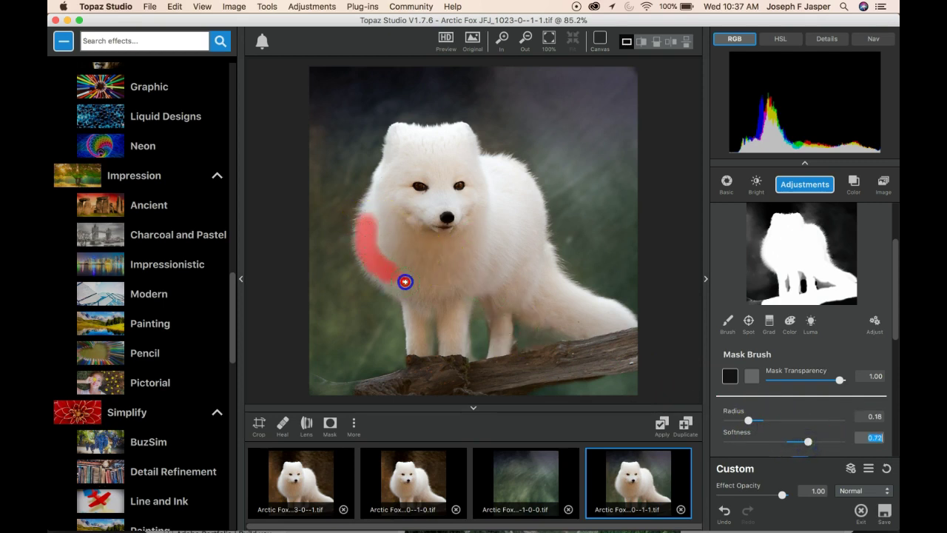
pyautogui.moveTo(405, 282); pyautogui.dragTo(407, 281)
pyautogui.click(375, 248)
pyautogui.moveTo(401, 284); pyautogui.dragTo(416, 298)
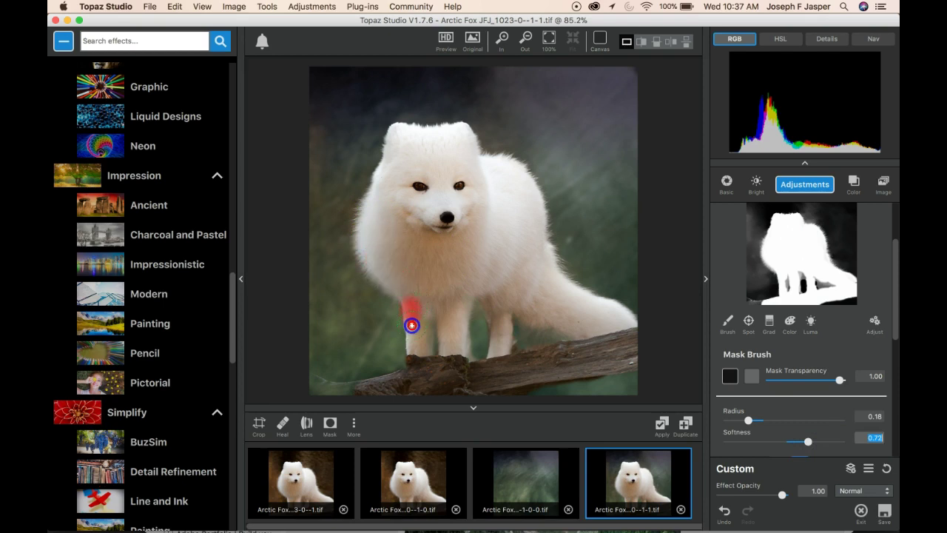
# Brush over both front legs and paws in the mask to restore their edges
pyautogui.moveTo(416, 355); pyautogui.dragTo(416, 352)
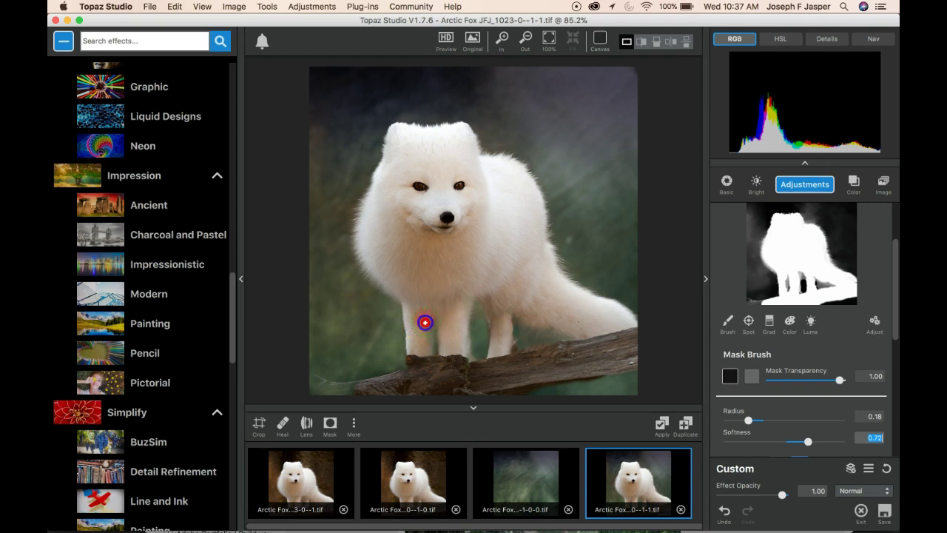
pyautogui.moveTo(427, 362); pyautogui.dragTo(427, 360)
pyautogui.moveTo(425, 360); pyautogui.dragTo(423, 362)
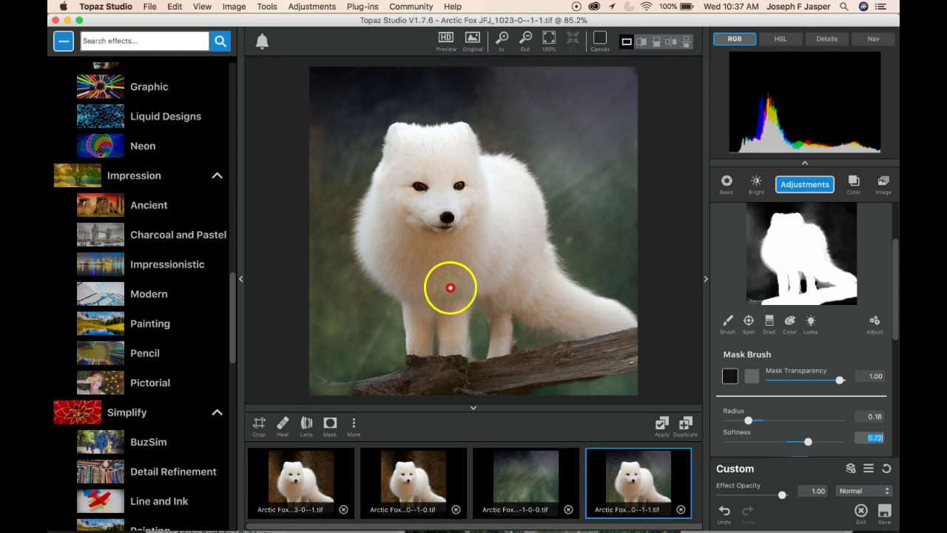
pyautogui.moveTo(444, 306); pyautogui.dragTo(444, 310)
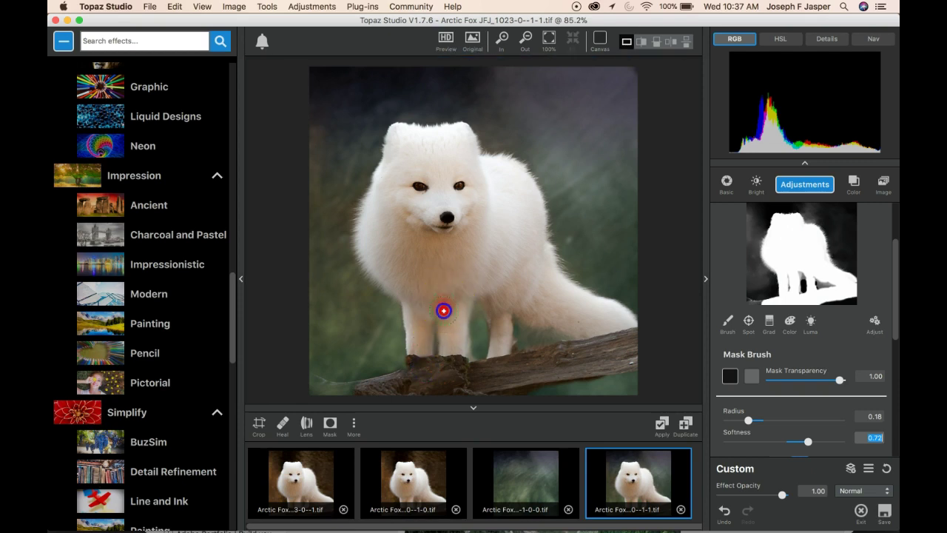
pyautogui.moveTo(451, 363)
pyautogui.mouseDown()
pyautogui.moveTo(456, 299)
pyautogui.moveTo(472, 323)
pyautogui.moveTo(458, 335)
pyautogui.moveTo(466, 364)
pyautogui.mouseUp()
# Brush over the hind leg, haunch and underside of the tail in the mask to restore their edges
pyautogui.moveTo(492, 299); pyautogui.dragTo(490, 300)
pyautogui.moveTo(499, 361); pyautogui.dragTo(499, 363)
pyautogui.moveTo(499, 317); pyautogui.dragTo(522, 288)
pyautogui.moveTo(545, 320); pyautogui.dragTo(596, 339)
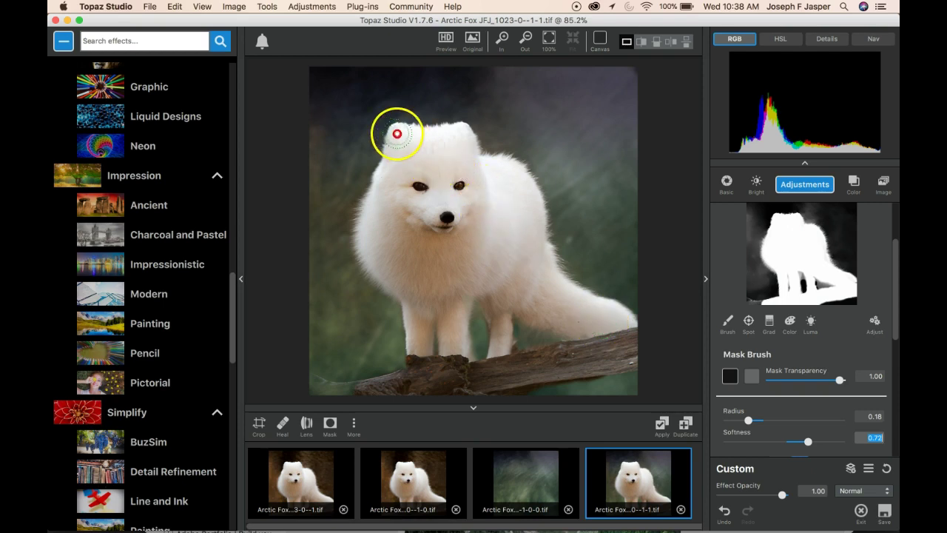
# Brush over the top of the fox's head, the ears and the underside of the tail in the mask to restore them
pyautogui.moveTo(396, 133); pyautogui.dragTo(396, 151)
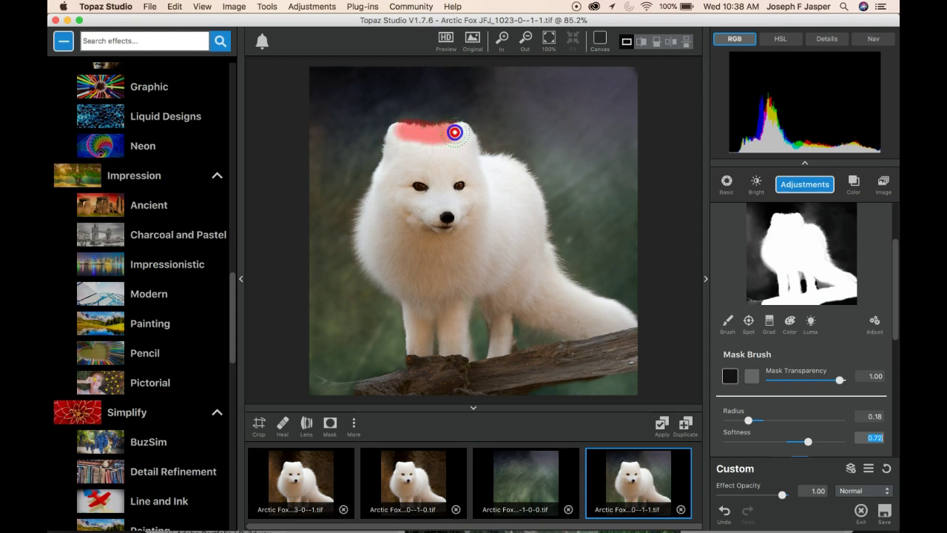
pyautogui.moveTo(465, 143); pyautogui.dragTo(473, 156)
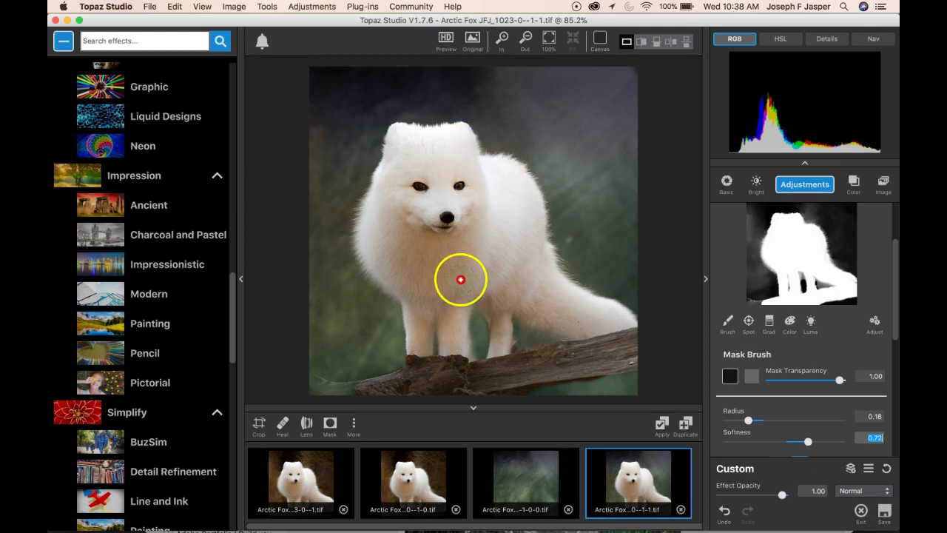
pyautogui.moveTo(583, 324); pyautogui.dragTo(586, 324)
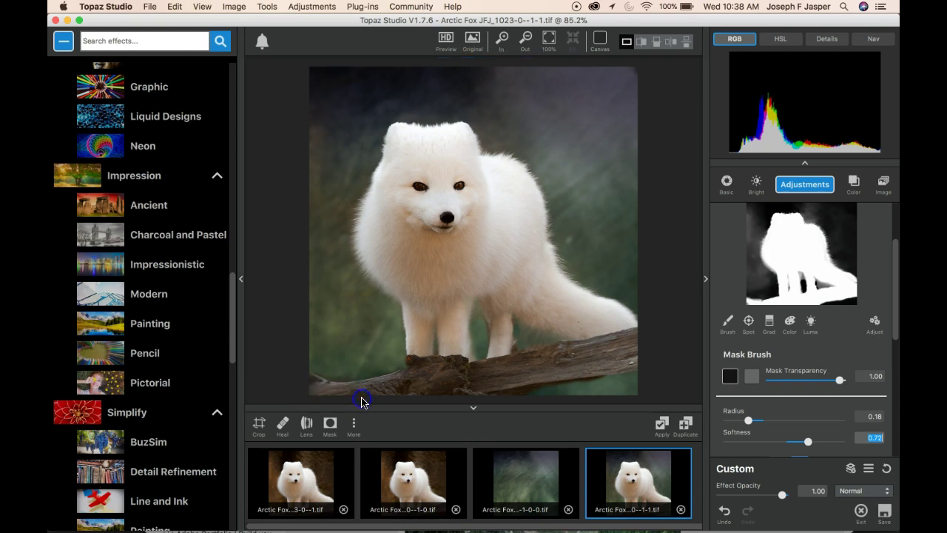
# Brush along the lower edge and both ends of the log in the mask to restore it
pyautogui.moveTo(376, 392)
pyautogui.mouseDown()
pyautogui.moveTo(520, 374)
pyautogui.moveTo(532, 378)
pyautogui.moveTo(522, 384)
pyautogui.moveTo(609, 383)
pyautogui.moveTo(633, 375)
pyautogui.mouseUp()
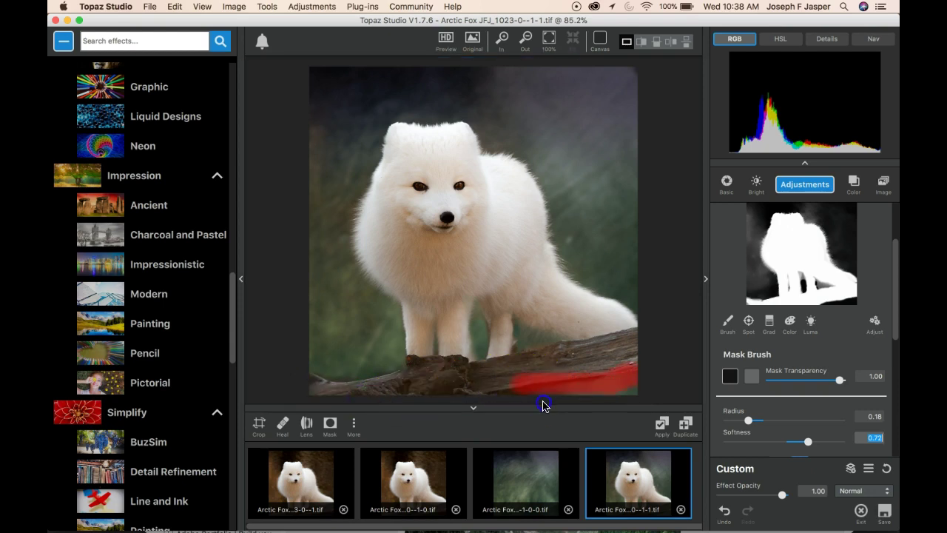
pyautogui.moveTo(565, 388)
pyautogui.mouseDown()
pyautogui.moveTo(521, 400)
pyautogui.moveTo(620, 374)
pyautogui.mouseUp()
pyautogui.click(619, 387)
pyautogui.moveTo(561, 393)
pyautogui.mouseDown()
pyautogui.moveTo(373, 403)
pyautogui.moveTo(327, 388)
pyautogui.moveTo(370, 374)
pyautogui.mouseUp()
pyautogui.click(624, 354)
# Set the mask brush to transparency 0.00, radius 0.43 and softness 0.24, and clean the mask along the log, beside and above the fox
pyautogui.click(731, 376)
pyautogui.click(437, 377)
pyautogui.moveTo(436, 377)
pyautogui.mouseDown()
pyautogui.moveTo(332, 363)
pyautogui.moveTo(353, 374)
pyautogui.moveTo(388, 366)
pyautogui.mouseUp()
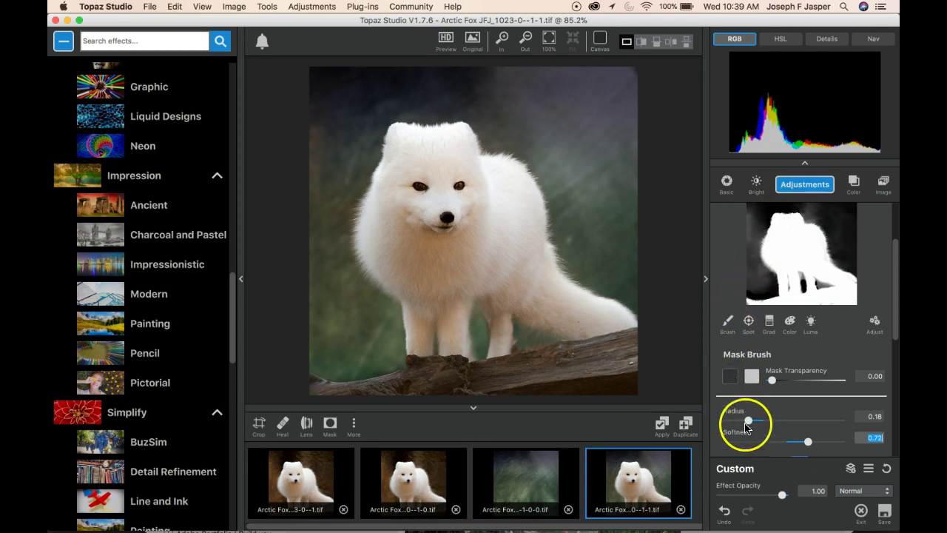
pyautogui.click(774, 419)
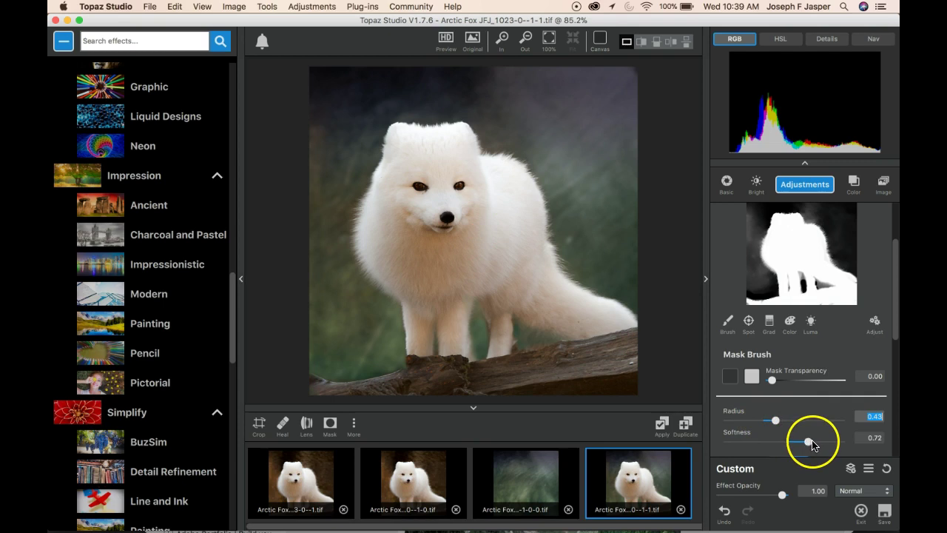
pyautogui.click(754, 441)
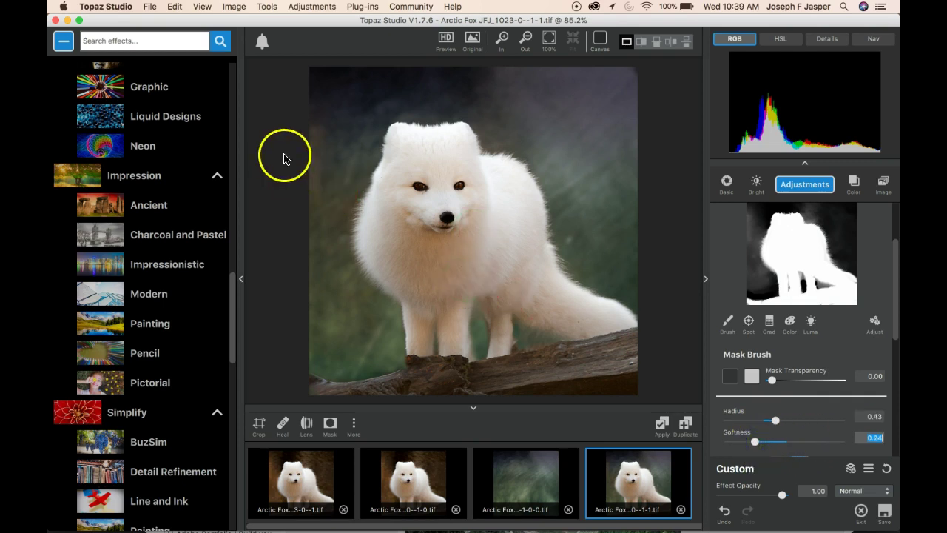
pyautogui.moveTo(324, 136); pyautogui.dragTo(317, 317)
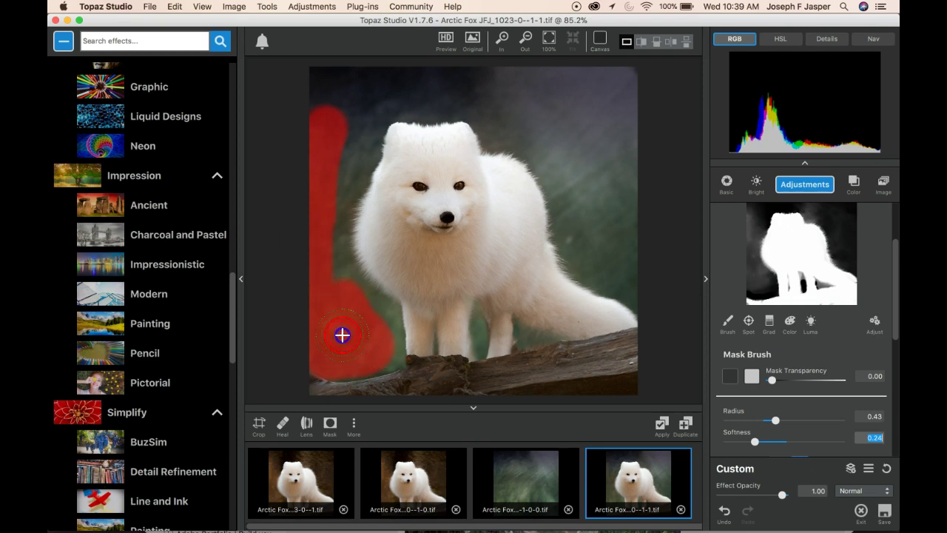
pyautogui.moveTo(342, 335); pyautogui.dragTo(329, 268)
pyautogui.moveTo(324, 155)
pyautogui.mouseDown()
pyautogui.moveTo(341, 120)
pyautogui.moveTo(327, 171)
pyautogui.moveTo(344, 135)
pyautogui.moveTo(337, 160)
pyautogui.moveTo(333, 72)
pyautogui.moveTo(315, 78)
pyautogui.moveTo(418, 74)
pyautogui.mouseUp()
pyautogui.moveTo(531, 78)
pyautogui.mouseDown()
pyautogui.moveTo(574, 114)
pyautogui.moveTo(528, 101)
pyautogui.moveTo(571, 124)
pyautogui.moveTo(566, 135)
pyautogui.moveTo(520, 95)
pyautogui.moveTo(471, 91)
pyautogui.moveTo(503, 122)
pyautogui.mouseUp()
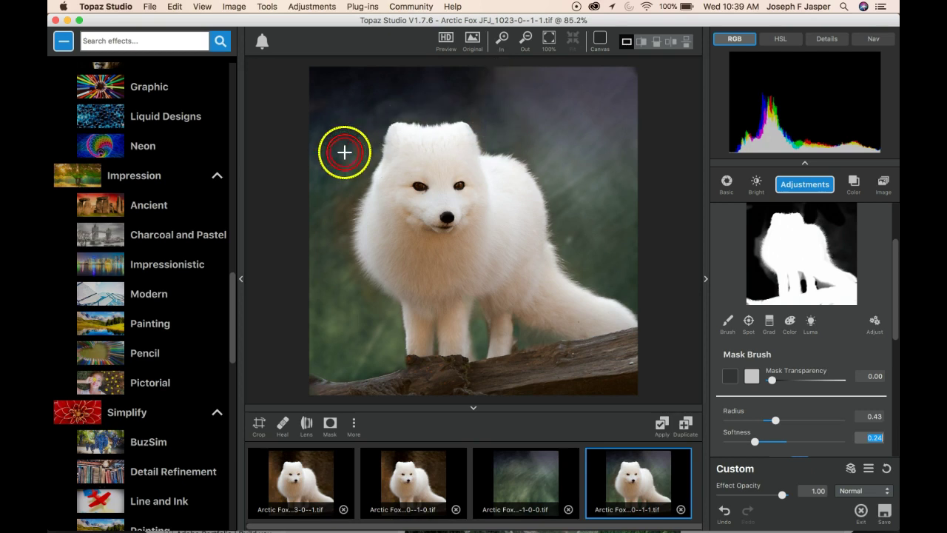
pyautogui.moveTo(338, 178); pyautogui.dragTo(334, 215)
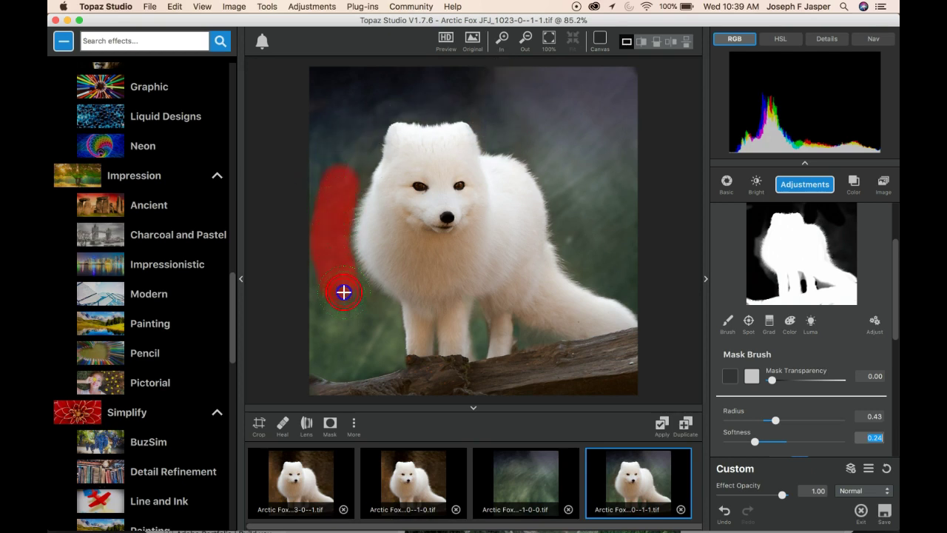
pyautogui.moveTo(362, 315); pyautogui.dragTo(365, 319)
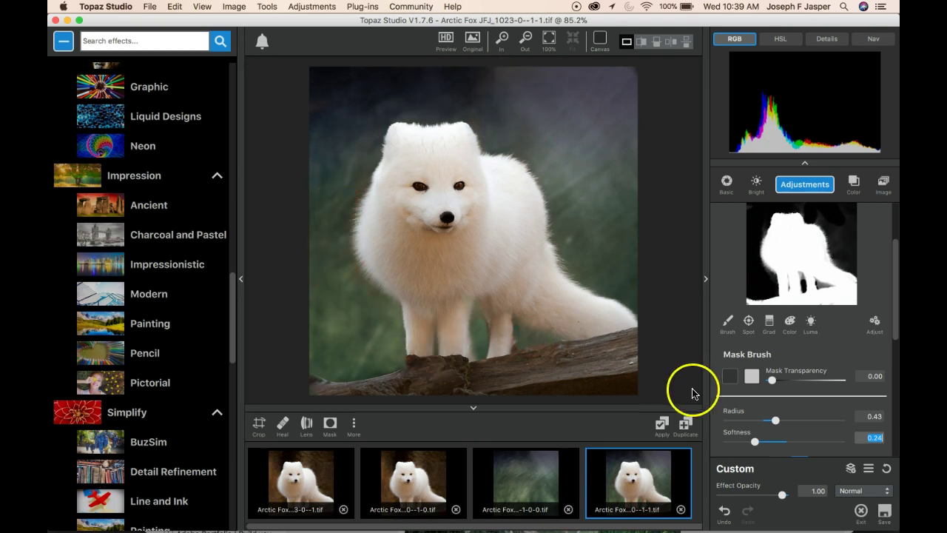
# Raise the brush softness to 0.67 and clean the mask close to the fox's left side and below its body and tail
pyautogui.moveTo(781, 442); pyautogui.dragTo(802, 442)
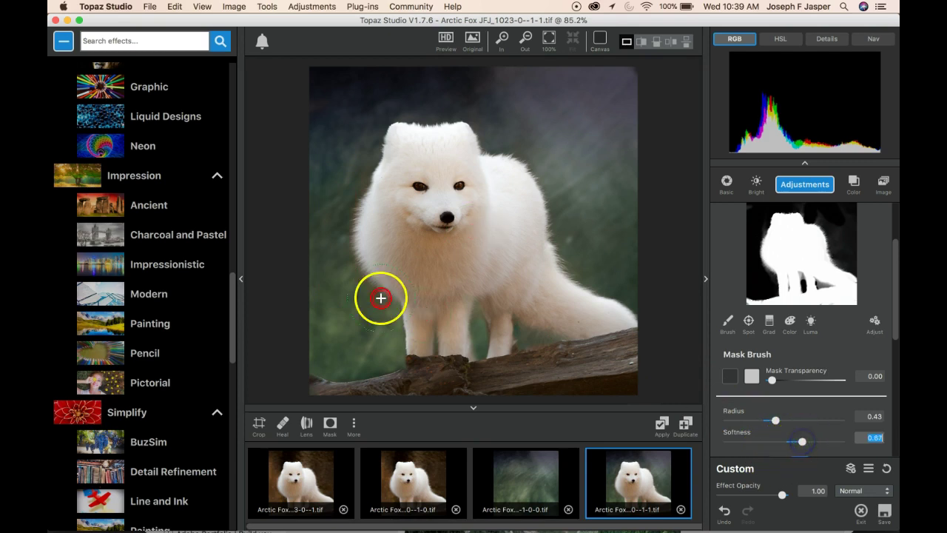
pyautogui.moveTo(349, 283); pyautogui.dragTo(352, 290)
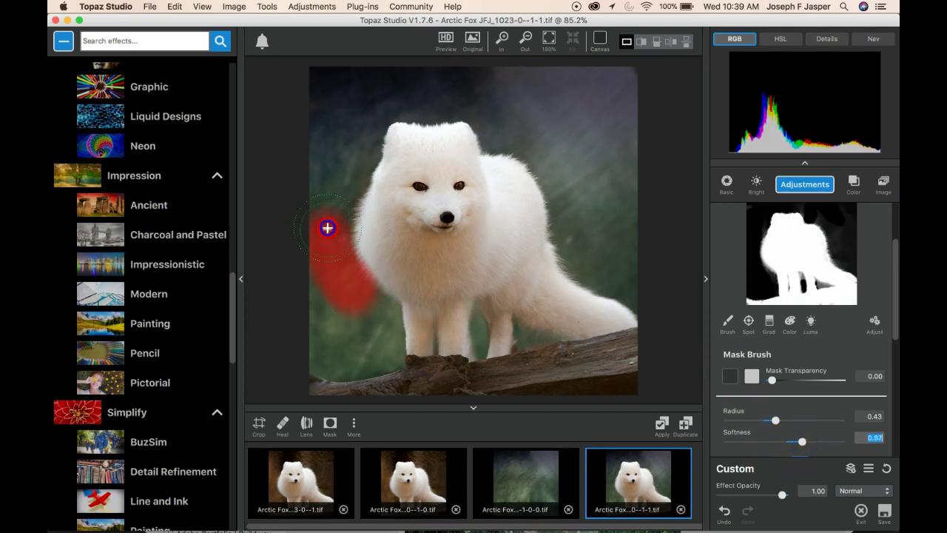
pyautogui.moveTo(348, 192); pyautogui.dragTo(347, 194)
pyautogui.moveTo(406, 339)
pyautogui.mouseDown()
pyautogui.moveTo(562, 339)
pyautogui.moveTo(544, 343)
pyautogui.moveTo(585, 317)
pyautogui.mouseUp()
# Clean the mask around the log's right end and the background right of the fox with brush radius 0.23 and softness 0.57
pyautogui.moveTo(776, 421); pyautogui.dragTo(753, 420)
pyautogui.moveTo(609, 359)
pyautogui.mouseDown()
pyautogui.moveTo(527, 338)
pyautogui.moveTo(452, 344)
pyautogui.moveTo(533, 346)
pyautogui.moveTo(575, 333)
pyautogui.moveTo(603, 303)
pyautogui.moveTo(633, 240)
pyautogui.moveTo(628, 194)
pyautogui.moveTo(643, 346)
pyautogui.mouseUp()
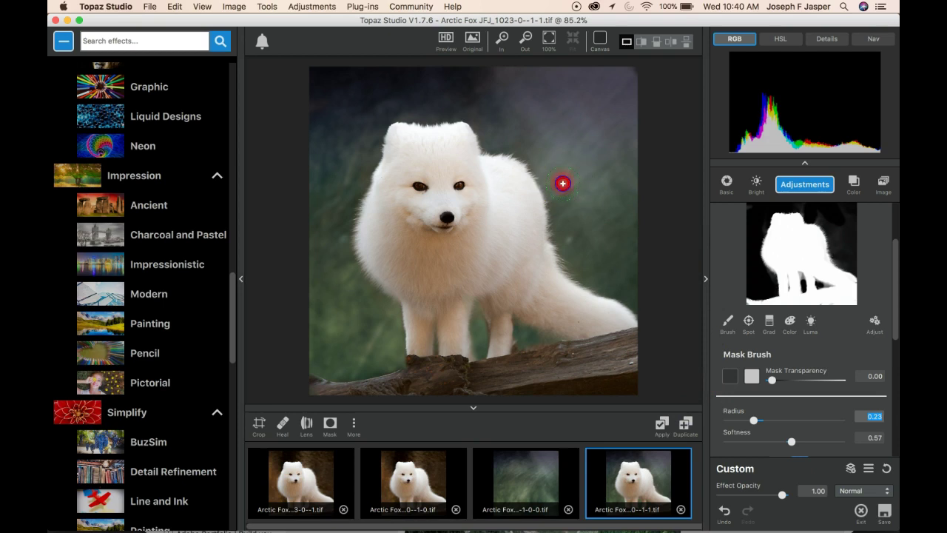
pyautogui.moveTo(565, 216)
pyautogui.mouseDown()
pyautogui.moveTo(545, 126)
pyautogui.moveTo(592, 188)
pyautogui.moveTo(569, 201)
pyautogui.mouseUp()
pyautogui.moveTo(544, 150)
pyautogui.mouseDown()
pyautogui.moveTo(523, 133)
pyautogui.moveTo(535, 142)
pyautogui.moveTo(520, 139)
pyautogui.moveTo(558, 150)
pyautogui.mouseUp()
pyautogui.moveTo(622, 275); pyautogui.dragTo(621, 268)
pyautogui.moveTo(630, 156)
pyautogui.mouseDown()
pyautogui.moveTo(605, 118)
pyautogui.moveTo(614, 194)
pyautogui.moveTo(642, 287)
pyautogui.mouseUp()
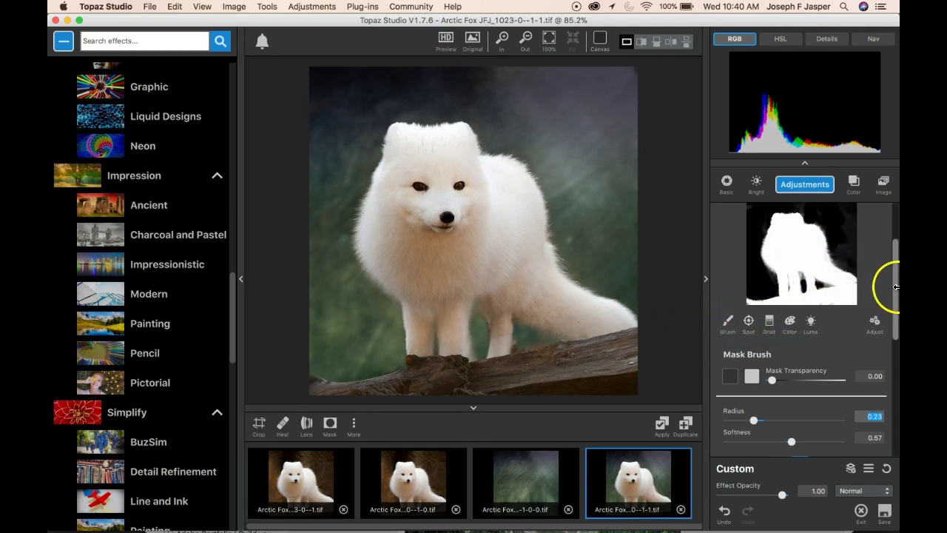
# Apply the masked image layer to the photo and add an HSL Color Tuning adjustment
pyautogui.moveTo(893, 294); pyautogui.dragTo(892, 253)
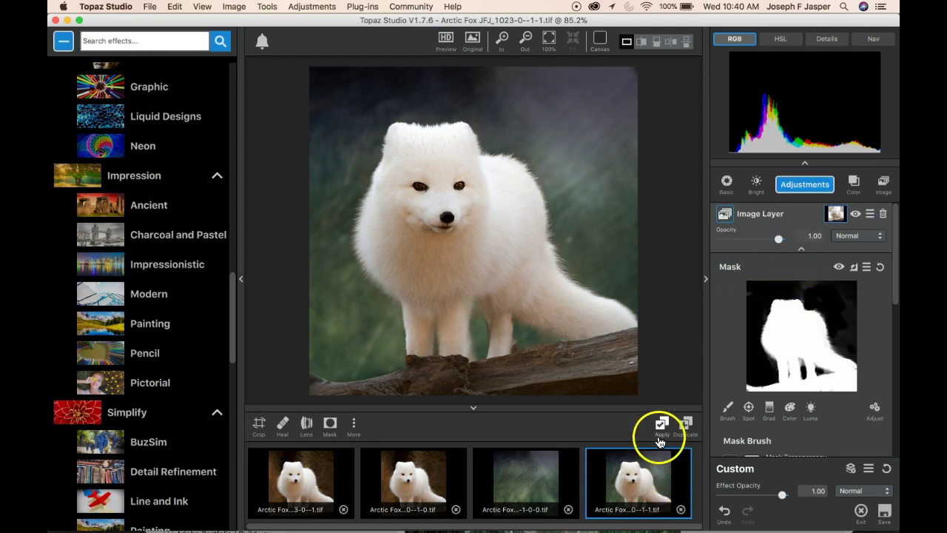
pyautogui.click(662, 426)
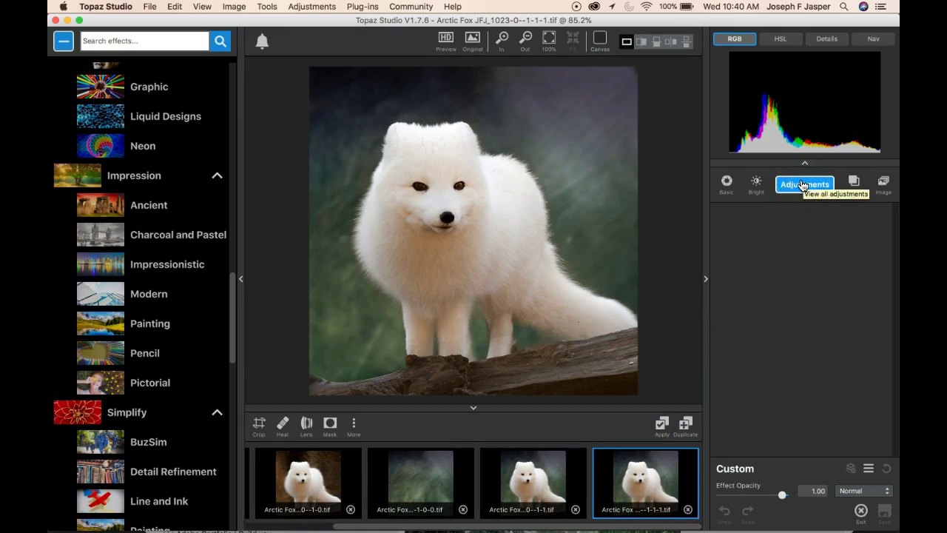
pyautogui.click(802, 185)
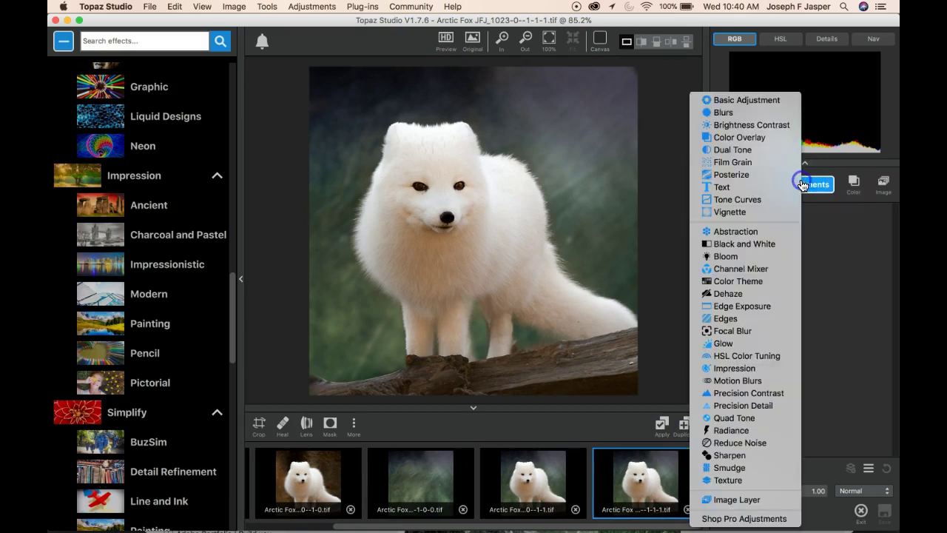
pyautogui.click(751, 365)
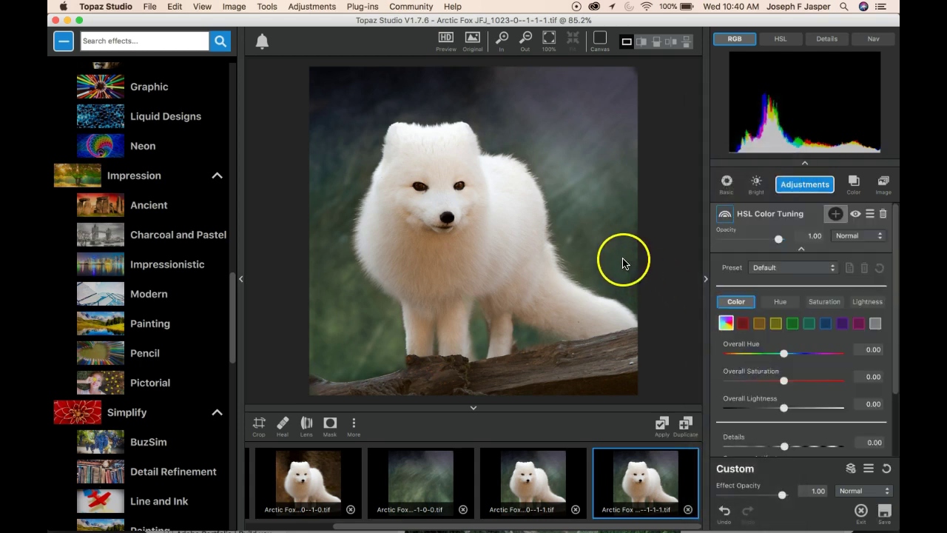
# Darken and mute the greens by setting green lightness to -0.84 and green saturation to -0.48
pyautogui.click(791, 323)
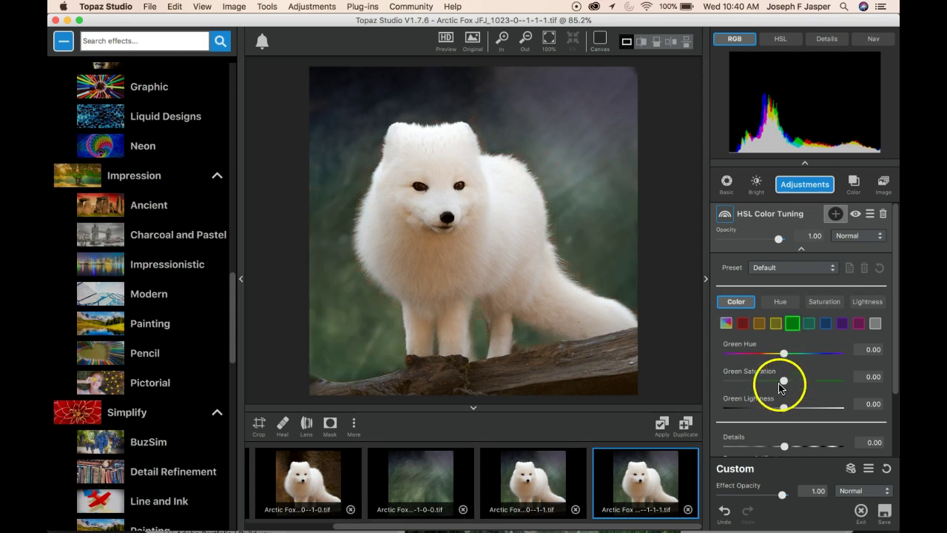
pyautogui.moveTo(783, 406); pyautogui.dragTo(741, 412)
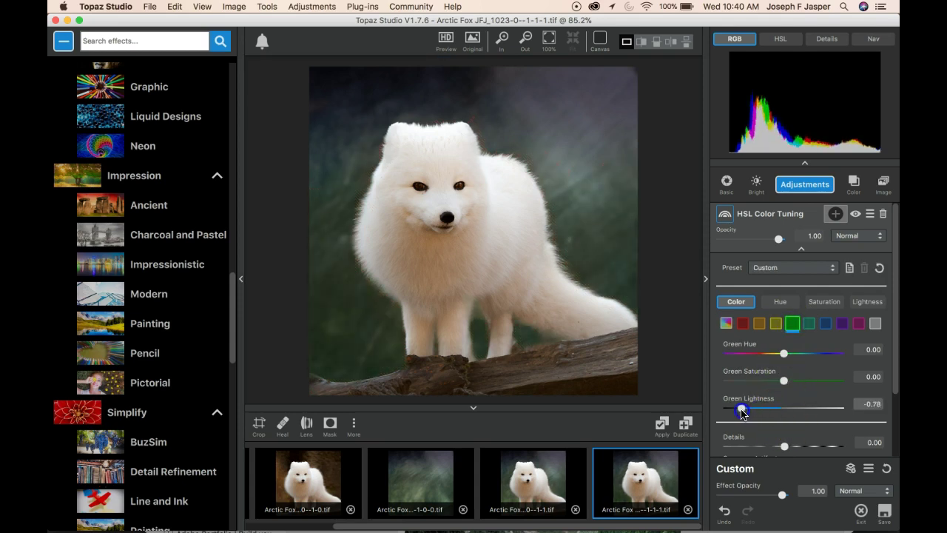
pyautogui.click(783, 381)
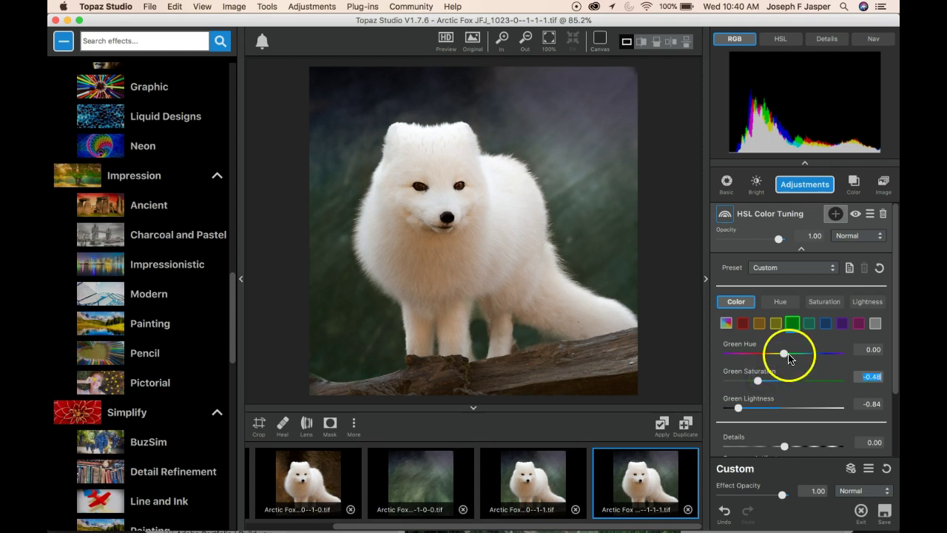
# Darken and mute the blues by setting blue saturation to -0.46 and blue lightness to -0.78
pyautogui.click(827, 326)
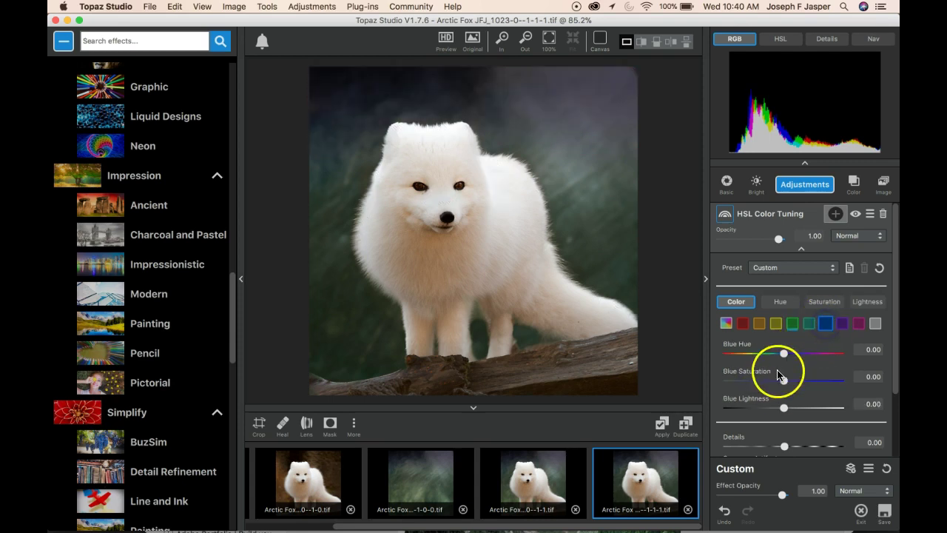
pyautogui.moveTo(781, 412); pyautogui.dragTo(750, 412)
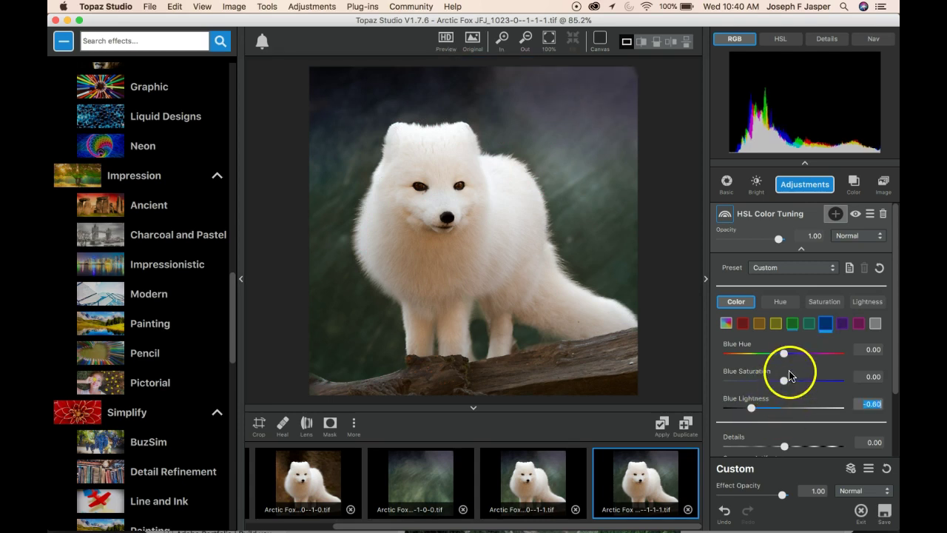
pyautogui.moveTo(784, 380); pyautogui.dragTo(782, 380)
pyautogui.moveTo(750, 408); pyautogui.dragTo(741, 408)
pyautogui.click(825, 323)
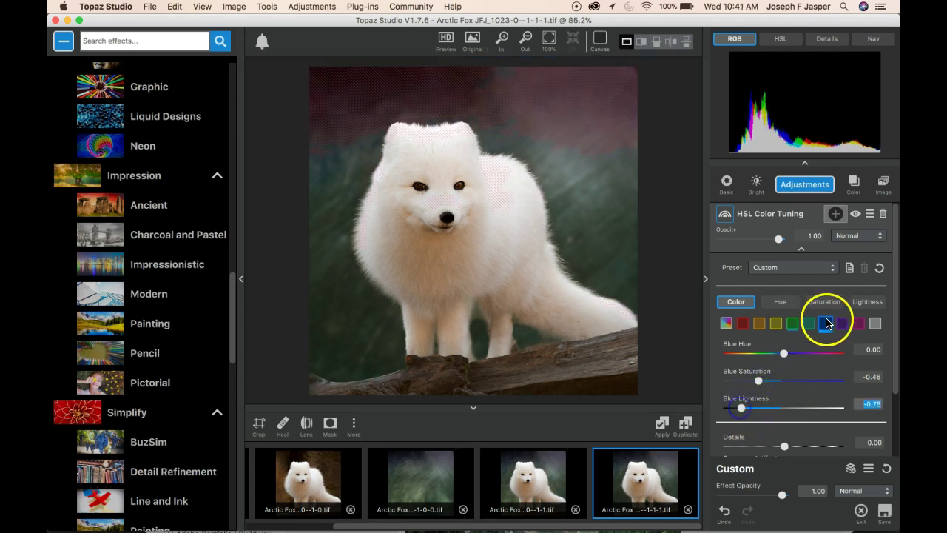
# Set purple lightness to -0.73 and apply the HSL color tuning to the image
pyautogui.click(843, 324)
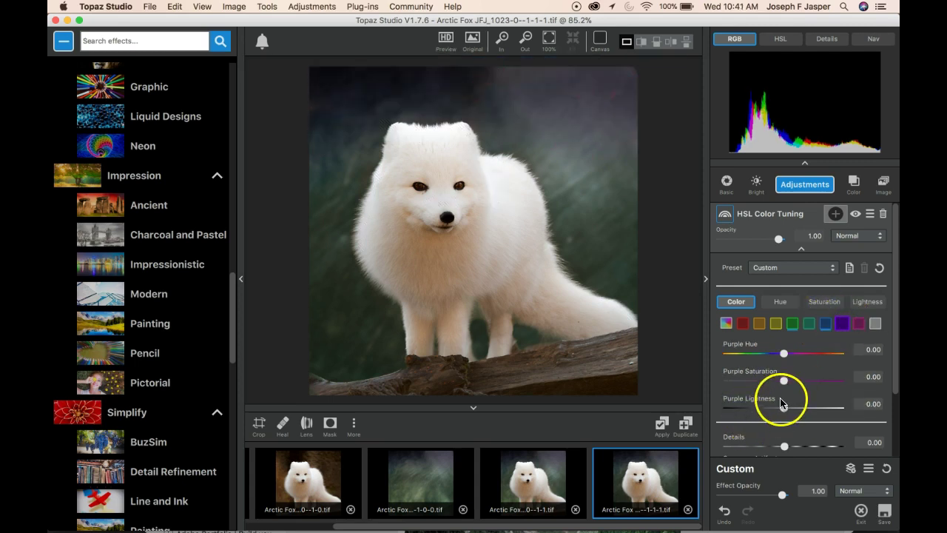
pyautogui.moveTo(784, 408); pyautogui.dragTo(736, 422)
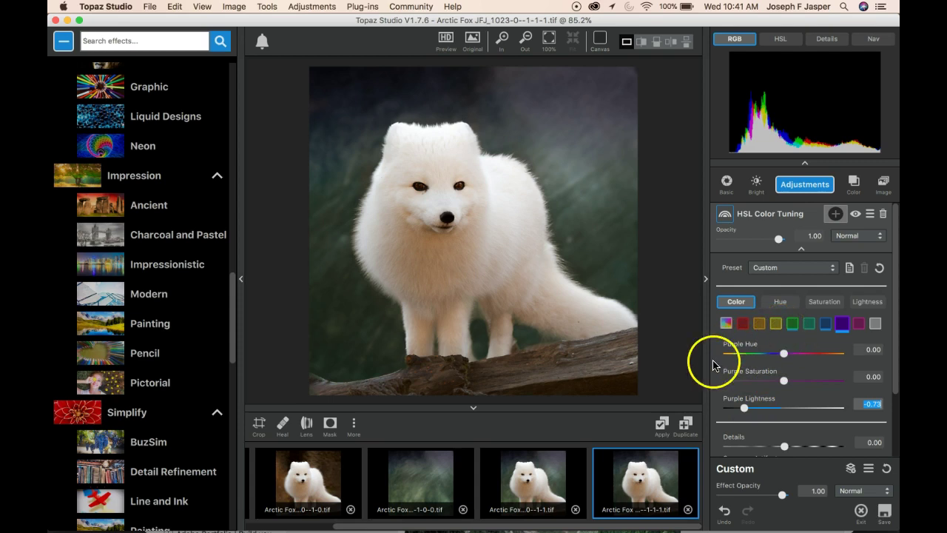
pyautogui.click(661, 427)
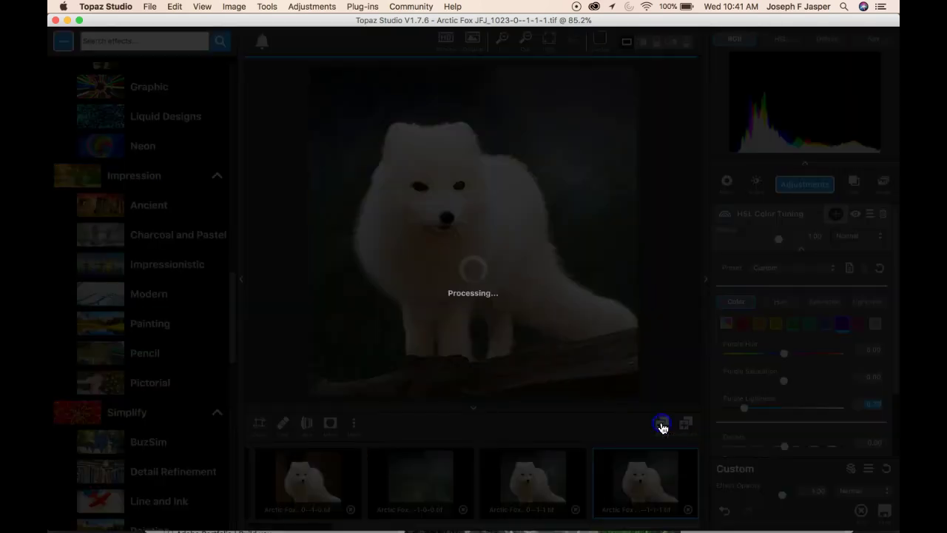
pyautogui.click(796, 196)
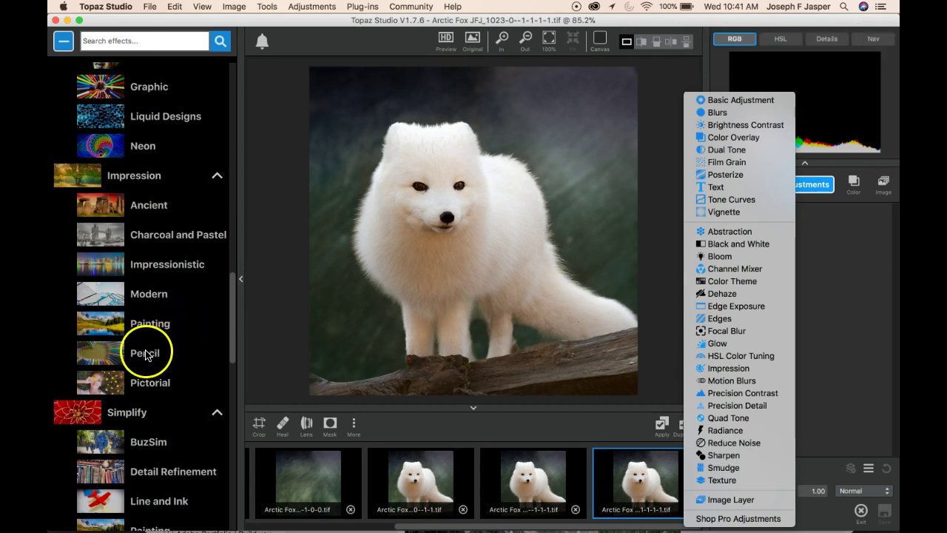
pyautogui.click(819, 311)
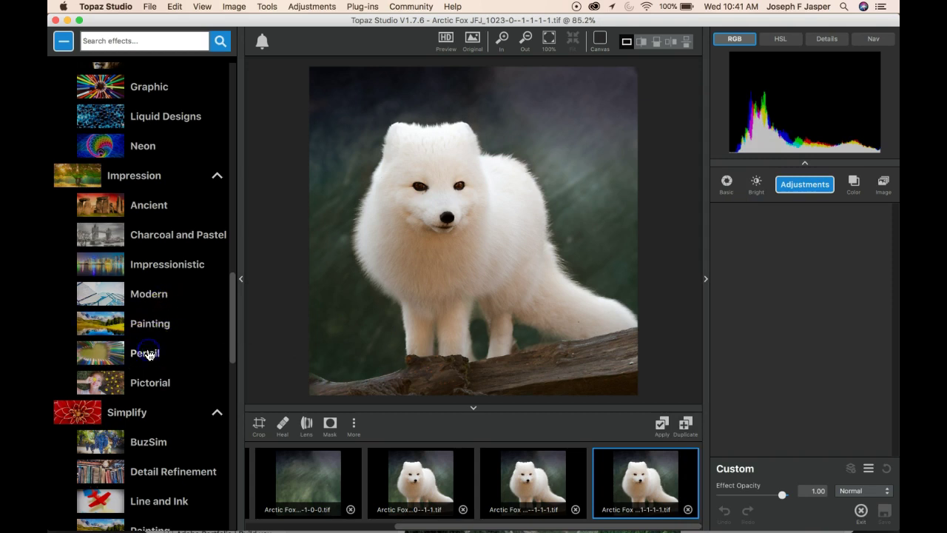
# Apply the custom Smoothed sketch effect from the Impression Pencil collection and expand its Impression adjustment settings
pyautogui.click(148, 354)
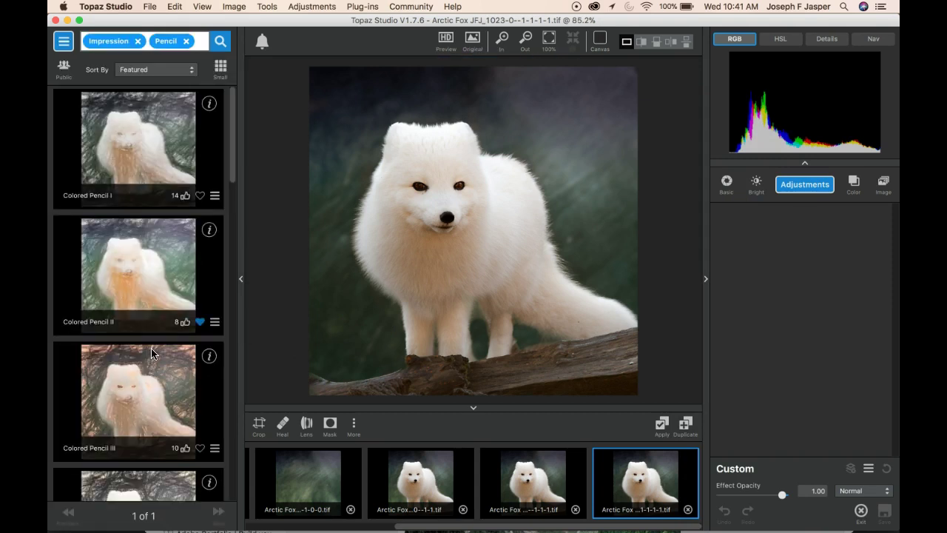
pyautogui.scroll(-6, 151, 354)
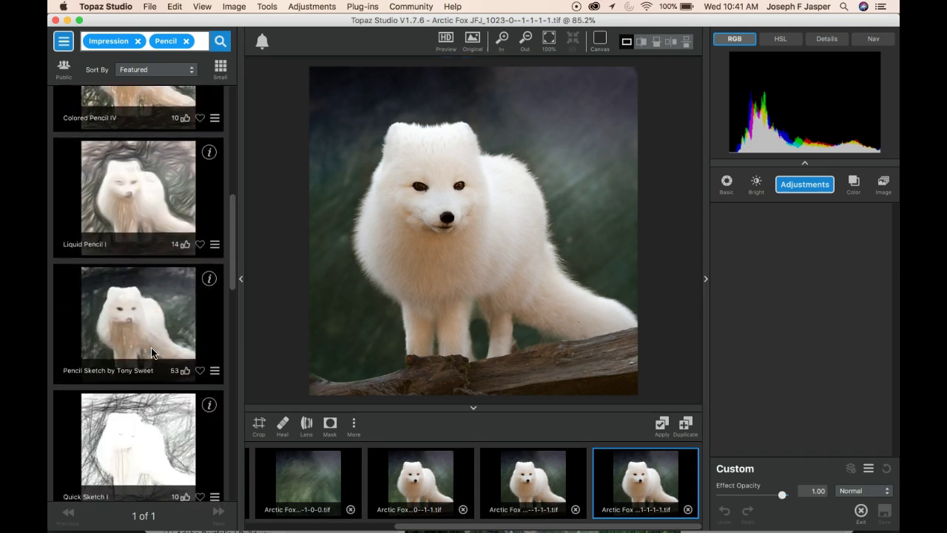
pyautogui.scroll(-2, 151, 352)
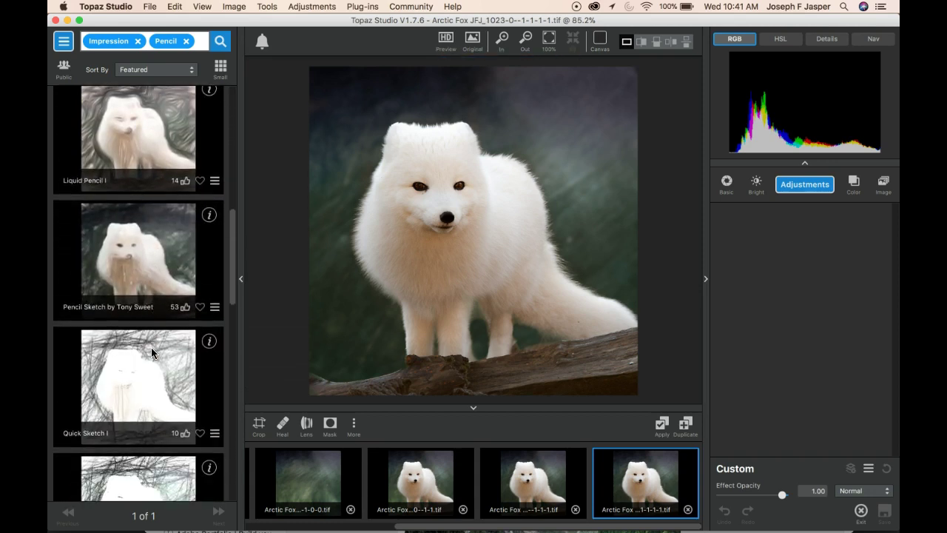
pyautogui.scroll(-1, 150, 348)
pyautogui.scroll(-14, 151, 353)
pyautogui.scroll(-8, 151, 353)
pyautogui.click(138, 311)
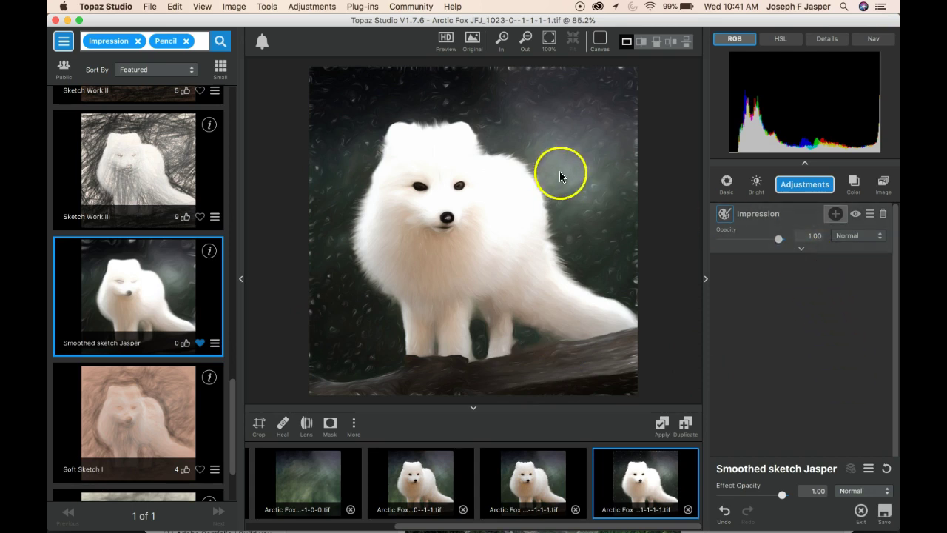
pyautogui.click(804, 252)
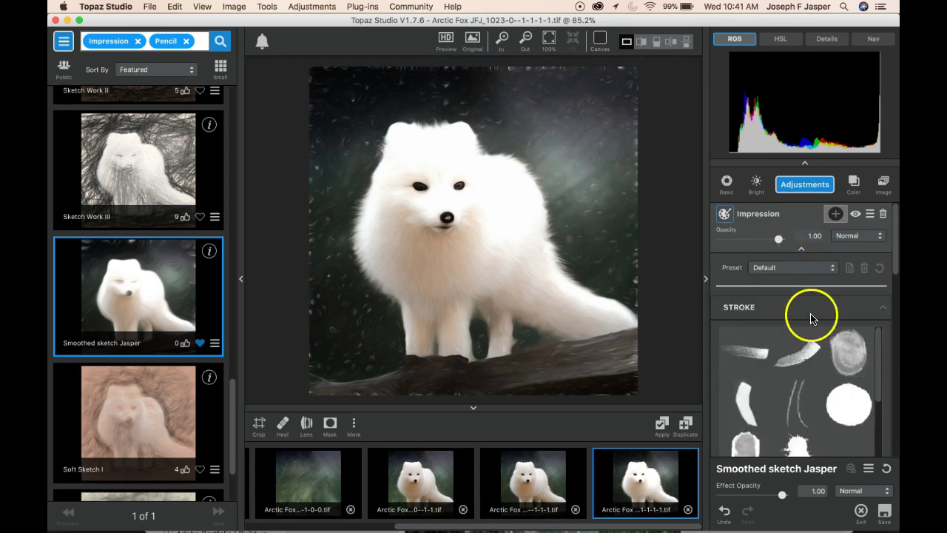
# Raise the Impression stroke's paint opacity to 0.86
pyautogui.scroll(-5, 804, 337)
pyautogui.moveTo(895, 280); pyautogui.dragTo(894, 361)
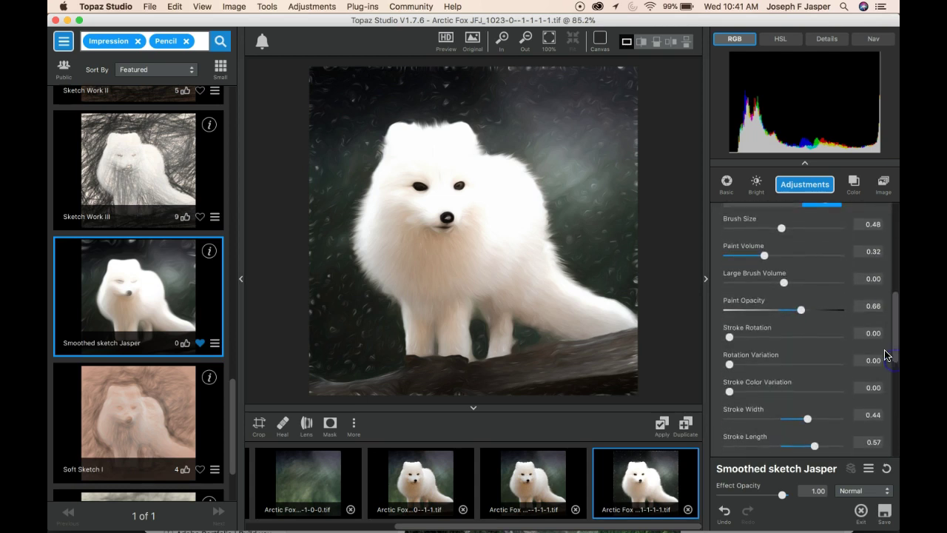
pyautogui.moveTo(801, 313); pyautogui.dragTo(824, 313)
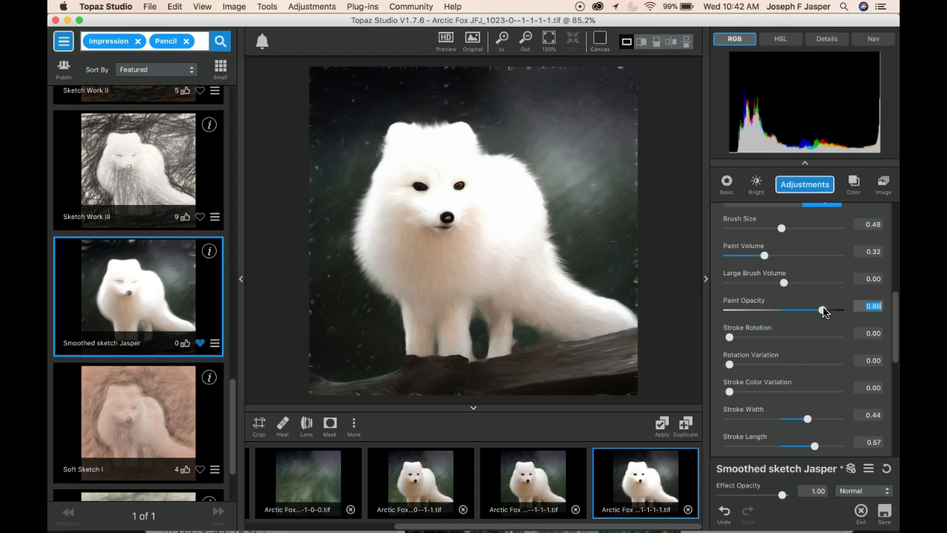
# Set the background type in the Impression texture settings to Original
pyautogui.moveTo(823, 312)
pyautogui.mouseDown()
pyautogui.moveTo(894, 325)
pyautogui.moveTo(894, 400)
pyautogui.mouseUp()
pyautogui.click(879, 405)
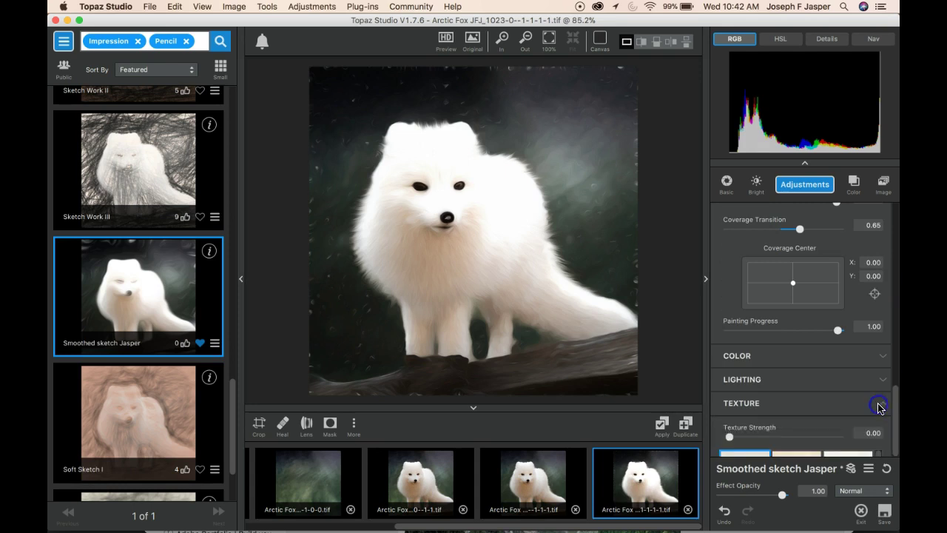
pyautogui.moveTo(892, 388); pyautogui.dragTo(888, 450)
pyautogui.click(779, 372)
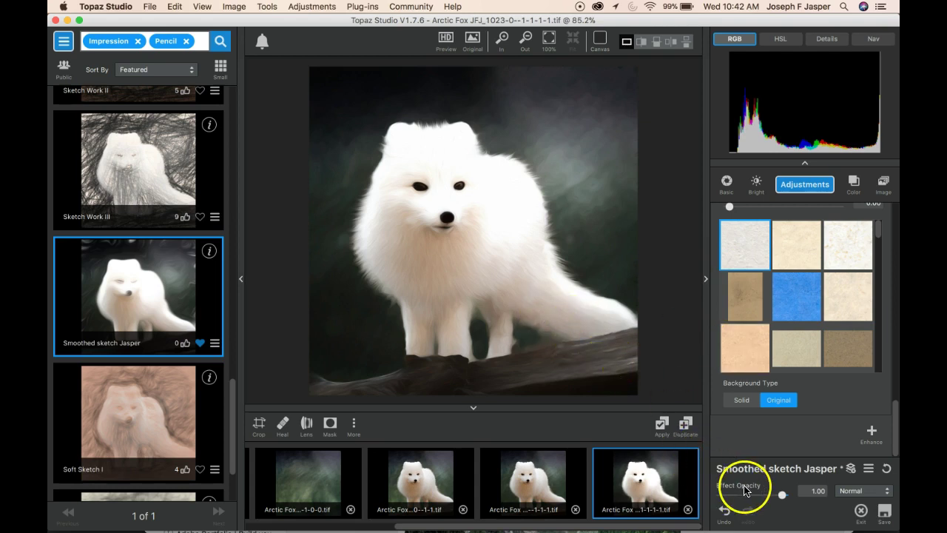
# Reduce the overall effect opacity of the Smoothed sketch effect to 0.57
pyautogui.click(782, 497)
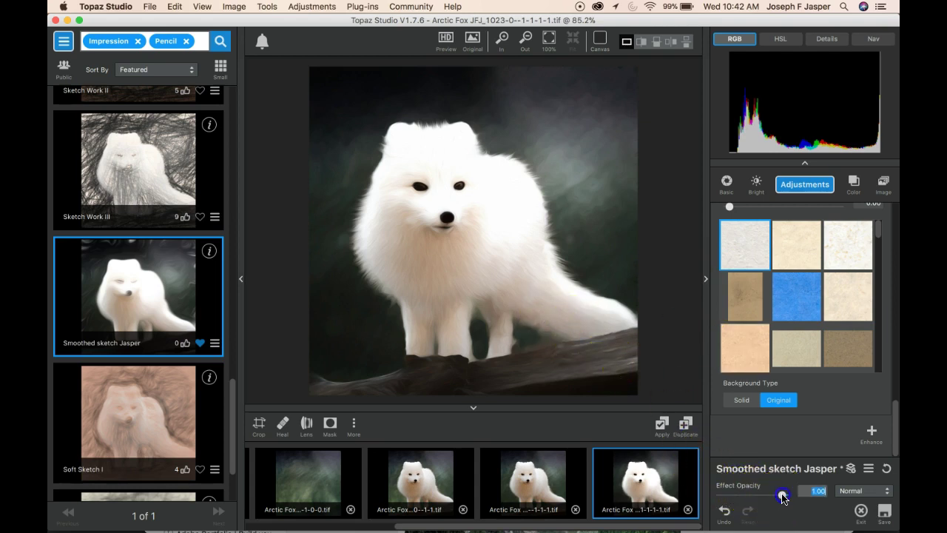
pyautogui.moveTo(782, 498); pyautogui.dragTo(759, 498)
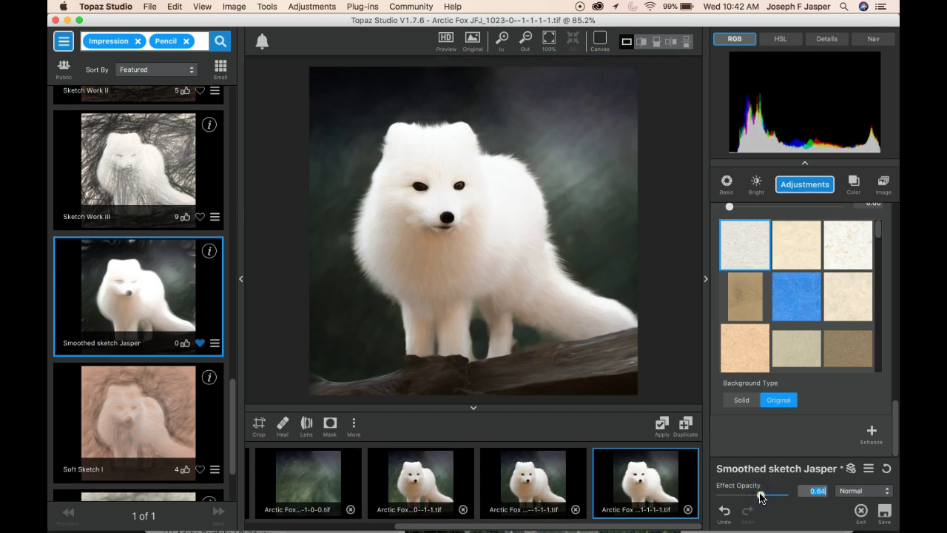
pyautogui.moveTo(759, 498); pyautogui.dragTo(758, 498)
pyautogui.moveTo(761, 497); pyautogui.dragTo(753, 496)
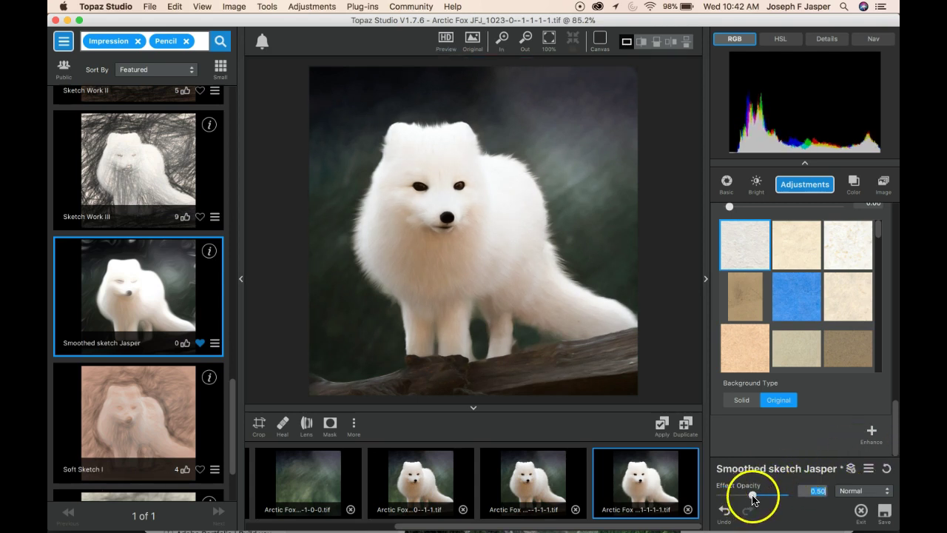
pyautogui.moveTo(755, 498); pyautogui.dragTo(757, 497)
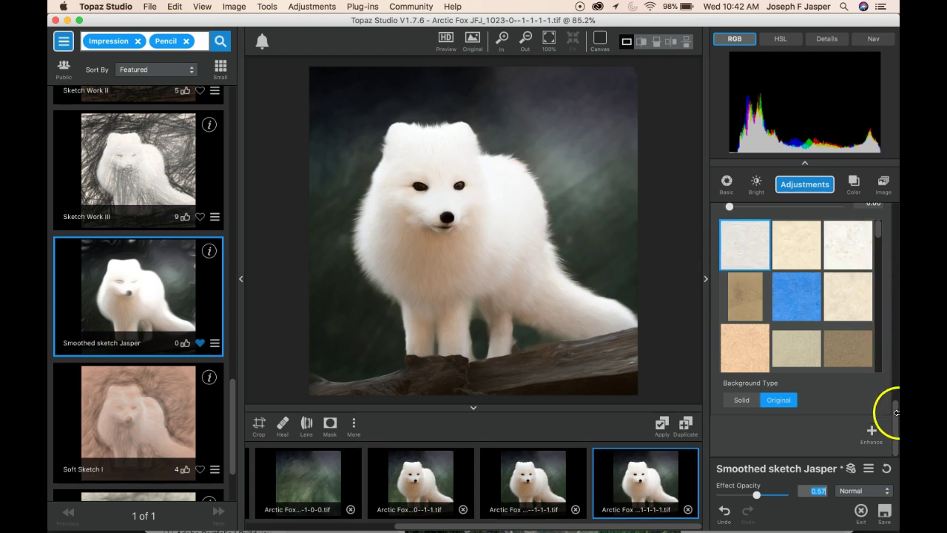
# Add a mask to the Impression adjustment and set its mask brush to a radius of 0.15
pyautogui.moveTo(895, 427); pyautogui.dragTo(887, 223)
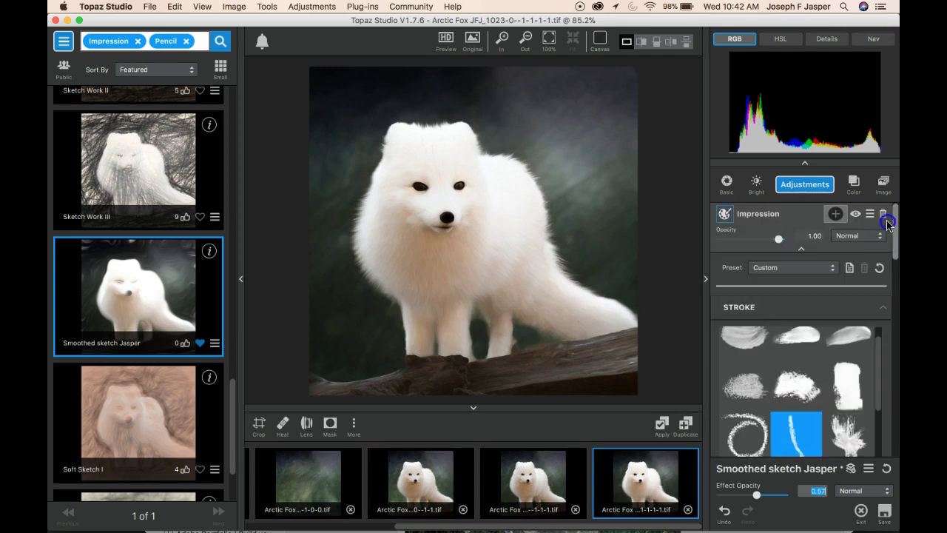
pyautogui.click(835, 213)
pyautogui.click(728, 407)
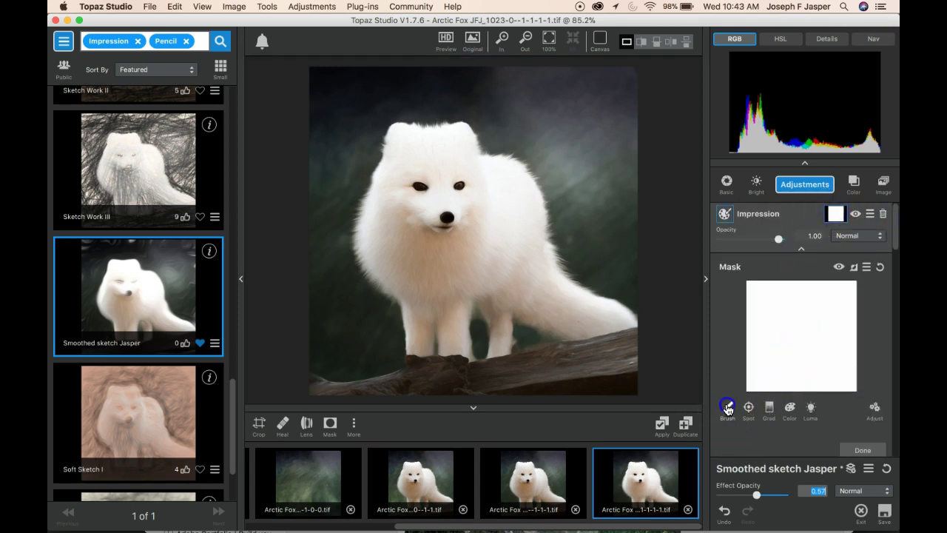
pyautogui.moveTo(892, 250)
pyautogui.mouseDown()
pyautogui.moveTo(892, 286)
pyautogui.moveTo(895, 275)
pyautogui.mouseUp()
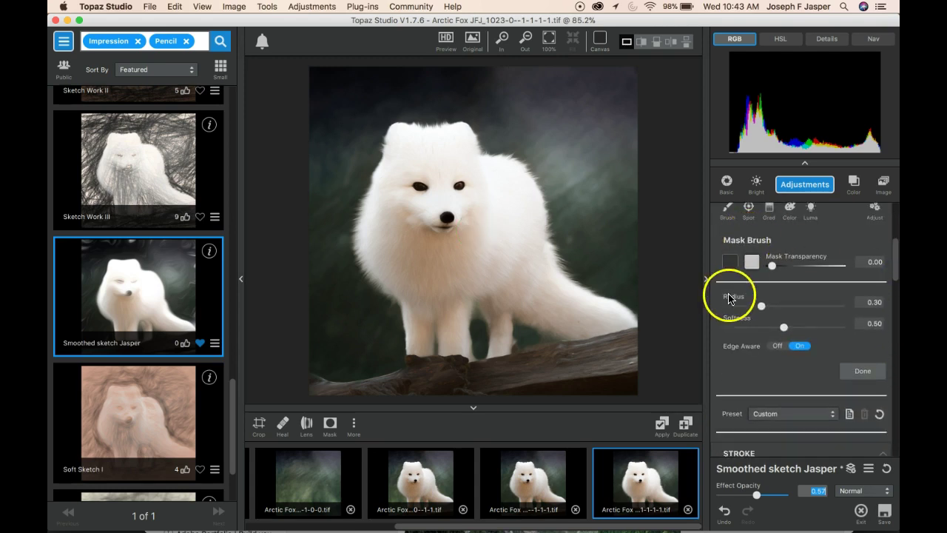
pyautogui.moveTo(446, 216)
pyautogui.mouseDown()
pyautogui.moveTo(453, 190)
pyautogui.moveTo(484, 194)
pyautogui.mouseUp()
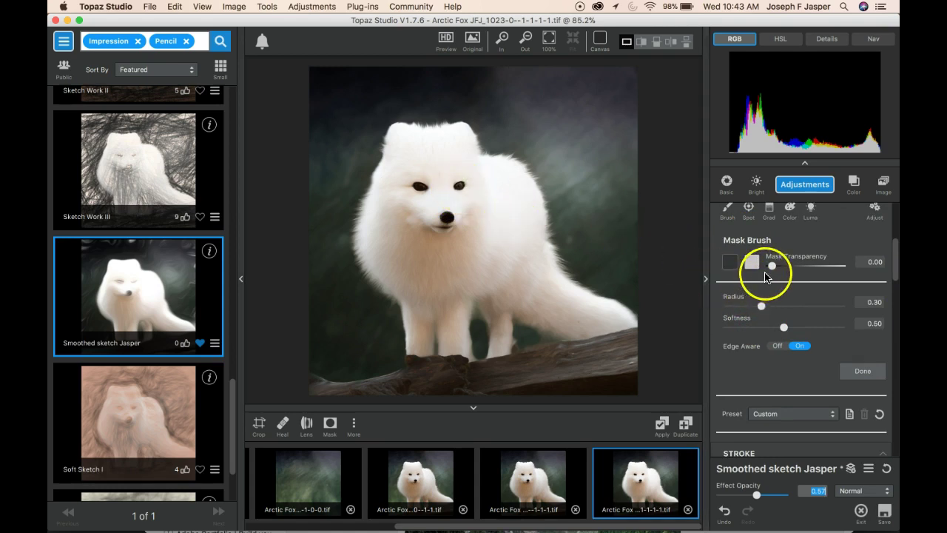
pyautogui.click(745, 307)
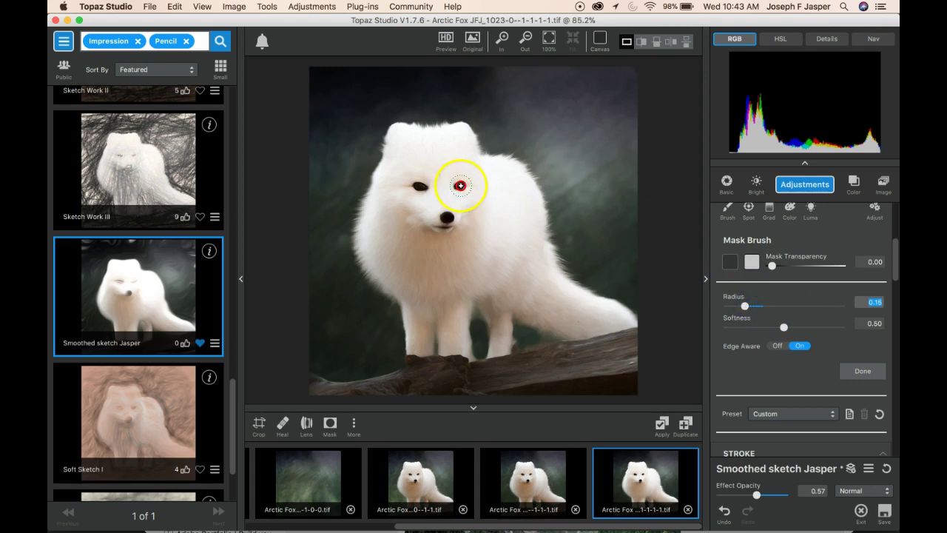
# Brush the sketch effect off the fox's eyes, nose and mouth, and apply the masked effect to the image
pyautogui.moveTo(366, 189); pyautogui.dragTo(410, 190)
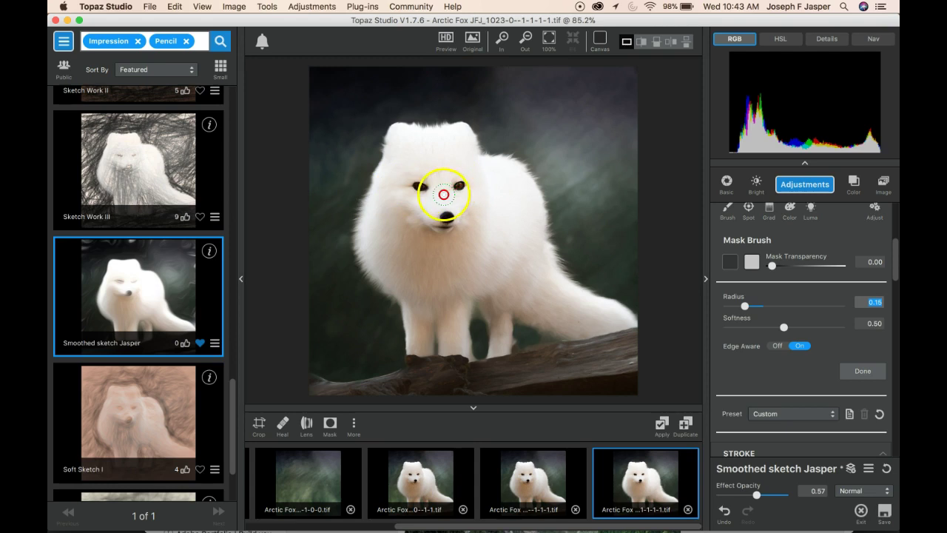
pyautogui.moveTo(430, 199); pyautogui.dragTo(428, 195)
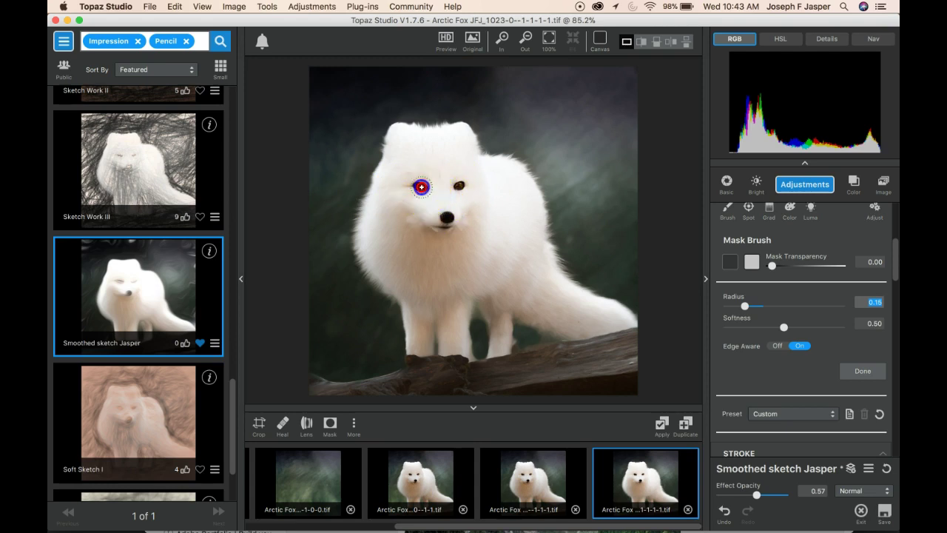
pyautogui.click(451, 218)
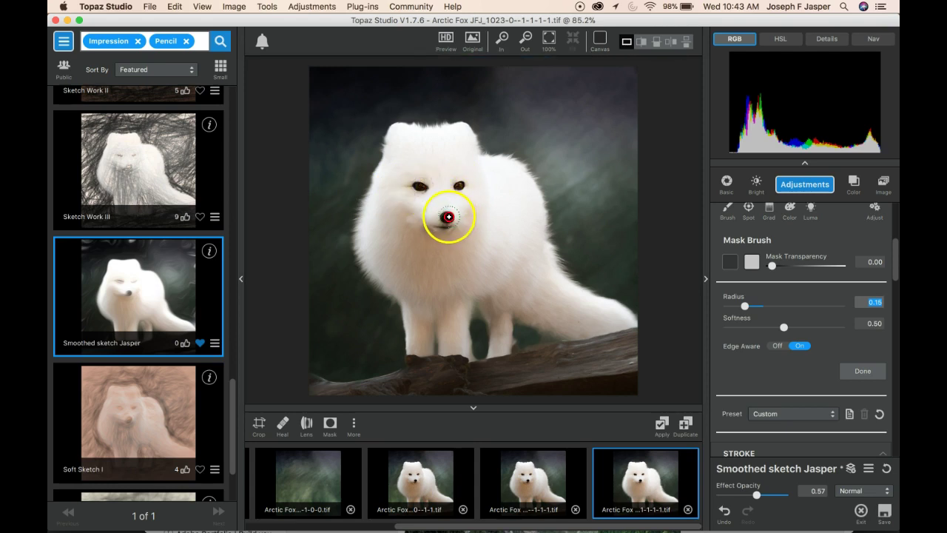
pyautogui.moveTo(451, 219); pyautogui.dragTo(446, 228)
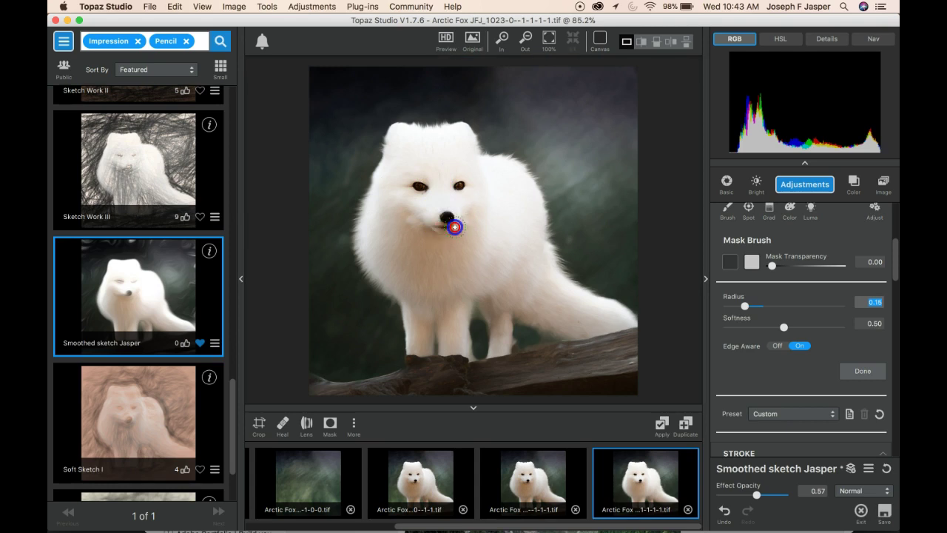
pyautogui.moveTo(516, 257); pyautogui.dragTo(554, 328)
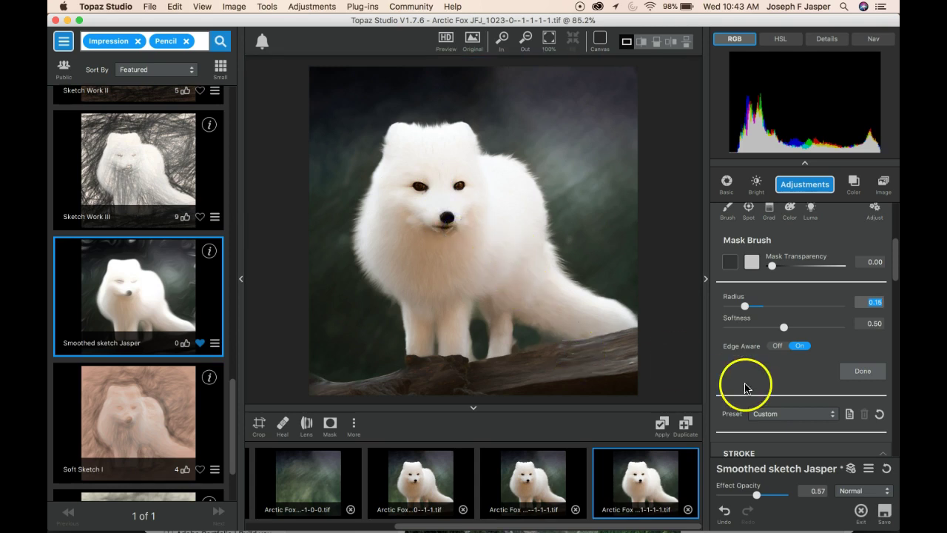
pyautogui.click(663, 426)
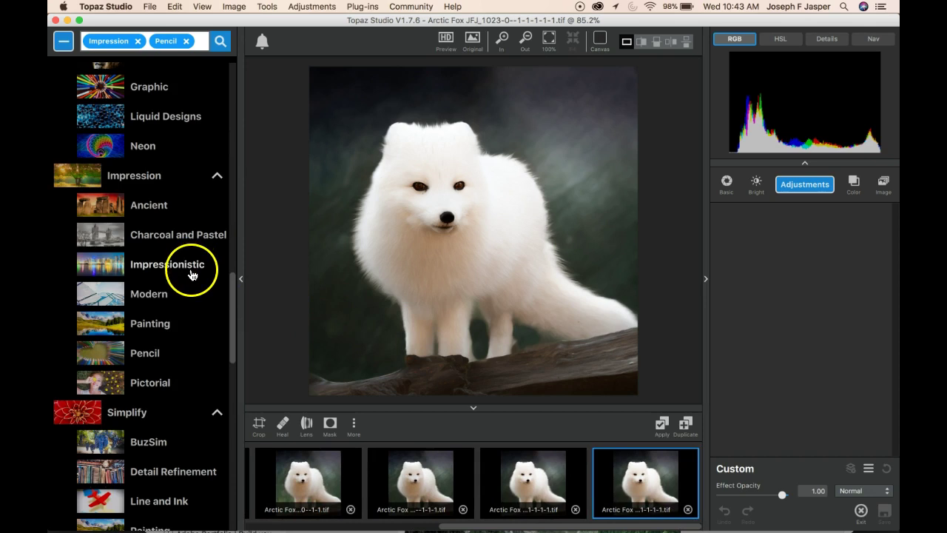
# Add the Smudged I effect from the Impression Charcoal and Pastel collection and set its effect opacity to 0.47
pyautogui.click(164, 243)
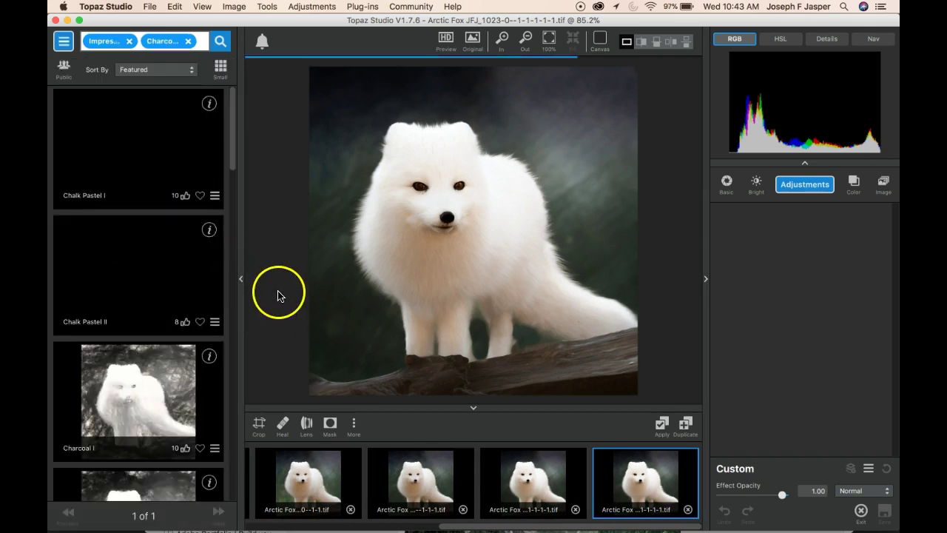
pyautogui.moveTo(232, 158); pyautogui.dragTo(218, 452)
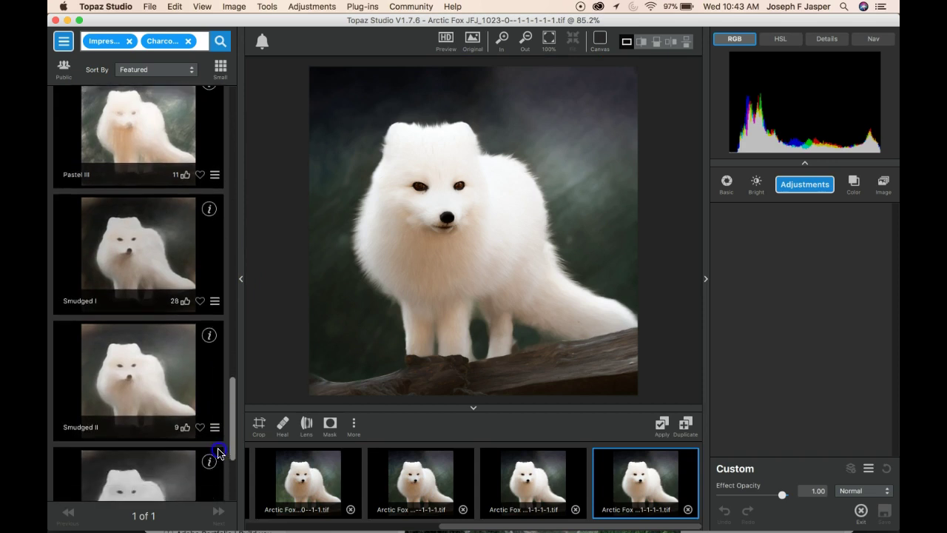
pyautogui.click(161, 259)
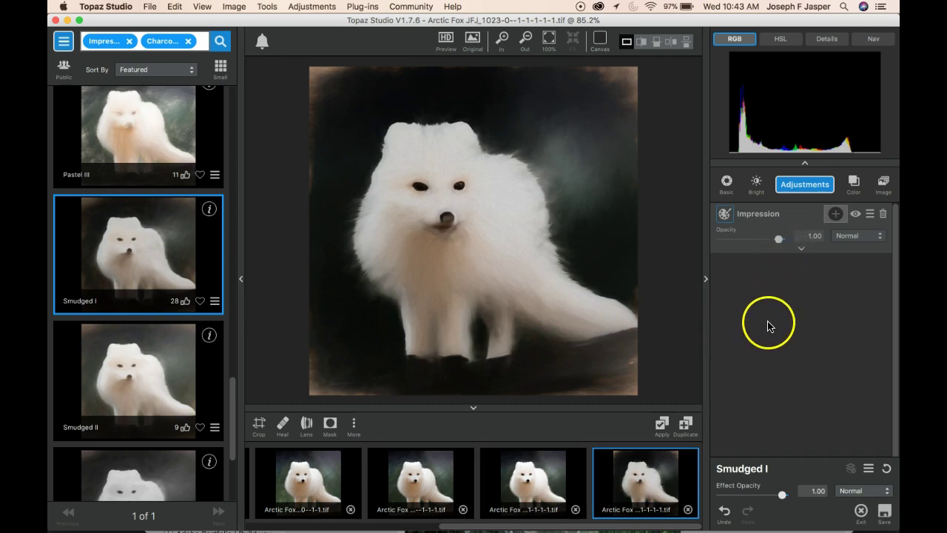
pyautogui.moveTo(782, 494); pyautogui.dragTo(750, 498)
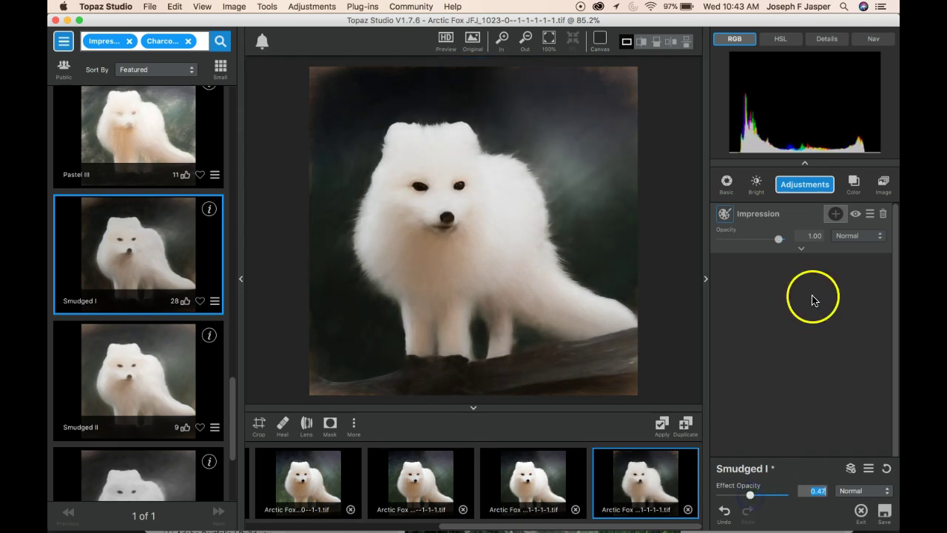
# Set the Smudged I texture's background type to Original and lower the effect opacity to 0.36
pyautogui.click(805, 249)
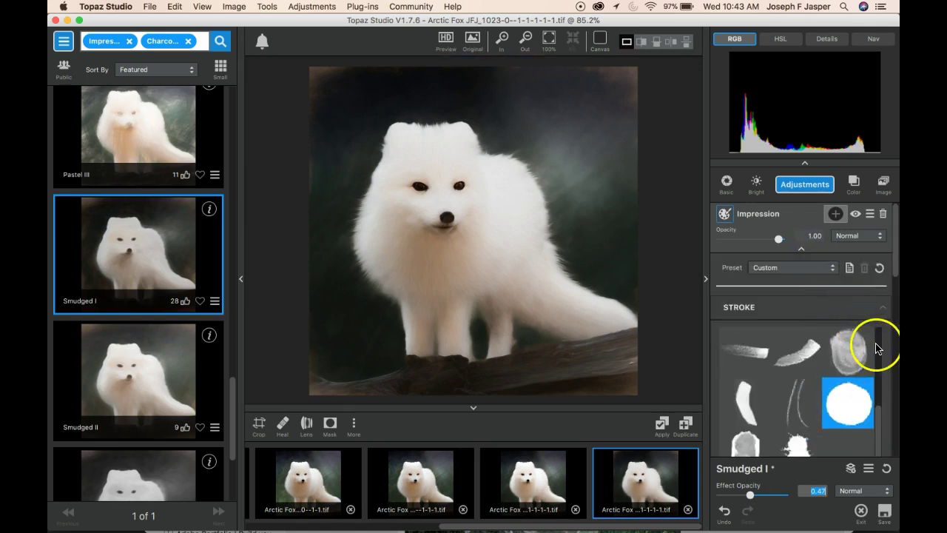
pyautogui.moveTo(896, 274); pyautogui.dragTo(891, 460)
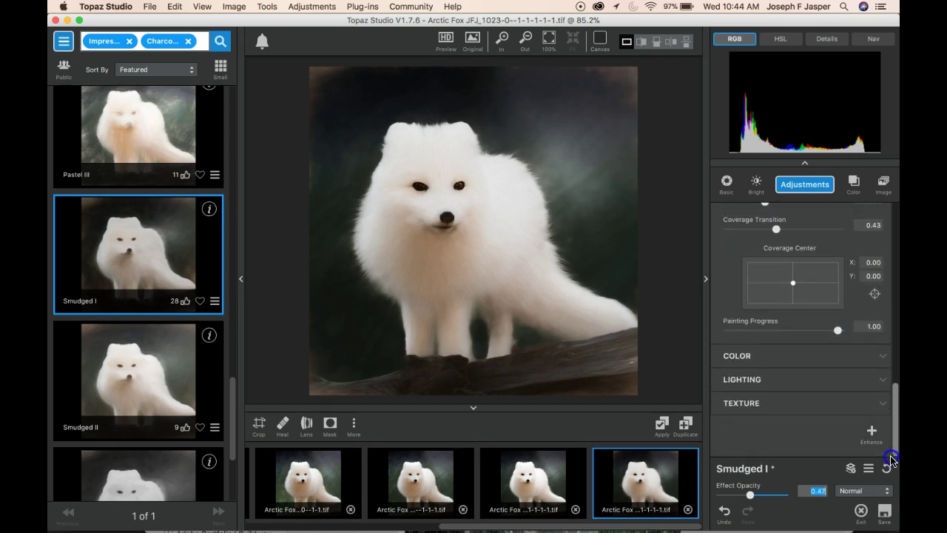
pyautogui.click(878, 403)
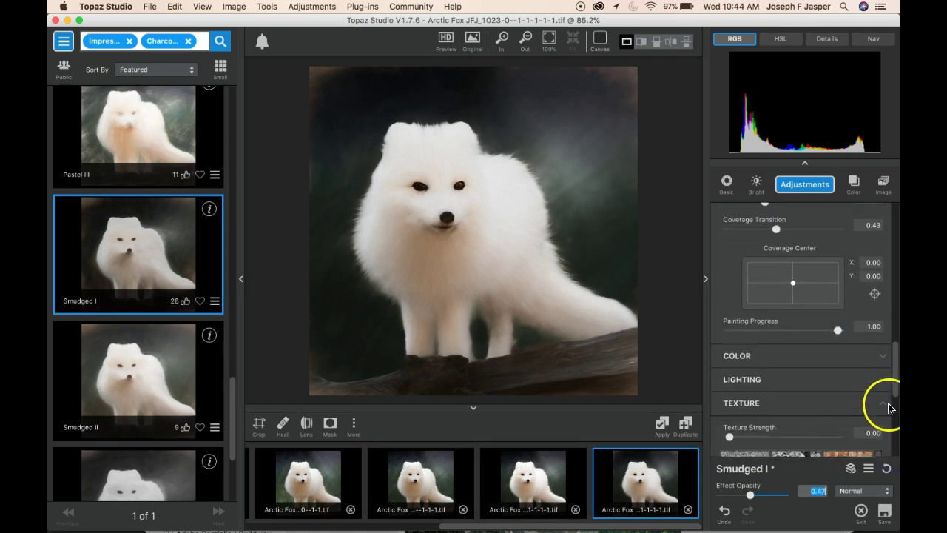
pyautogui.moveTo(893, 395); pyautogui.dragTo(889, 469)
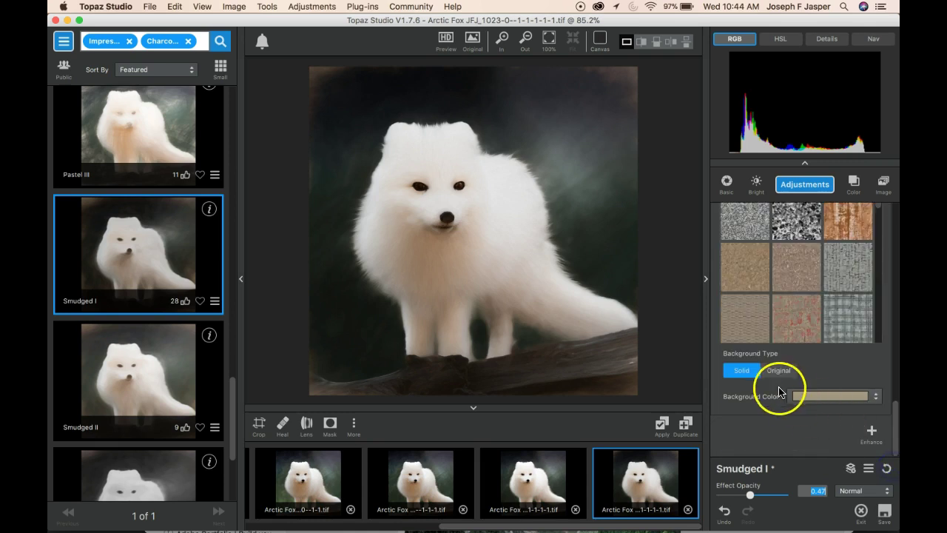
pyautogui.click(777, 371)
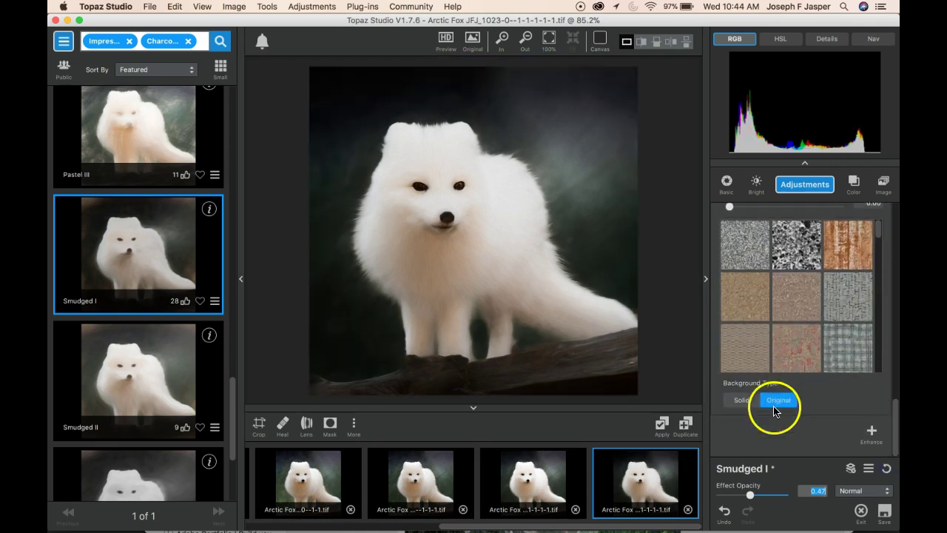
pyautogui.moveTo(749, 494); pyautogui.dragTo(743, 496)
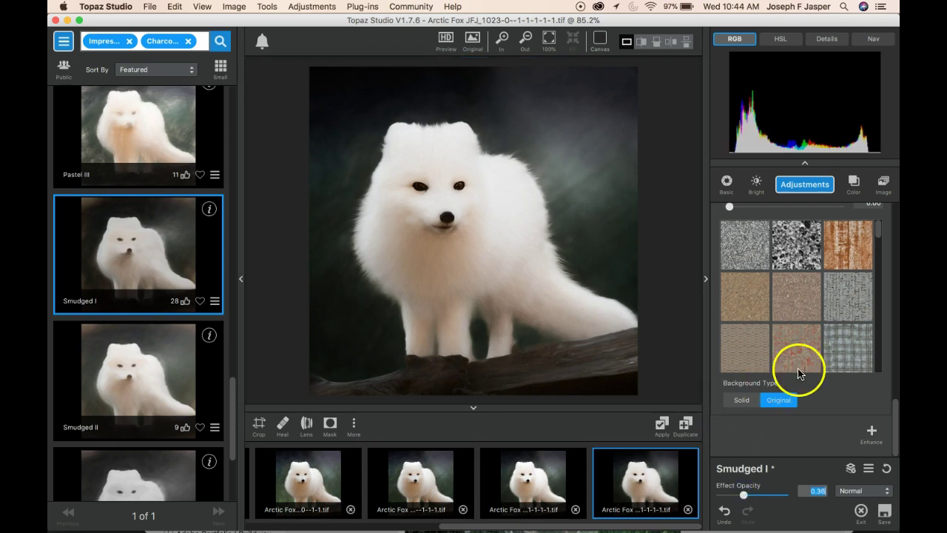
# Add a mask to the Smudged I Impression adjustment, with mask brush transparency 0.09 and radius 0.16
pyautogui.moveTo(894, 409); pyautogui.dragTo(890, 183)
pyautogui.click(833, 214)
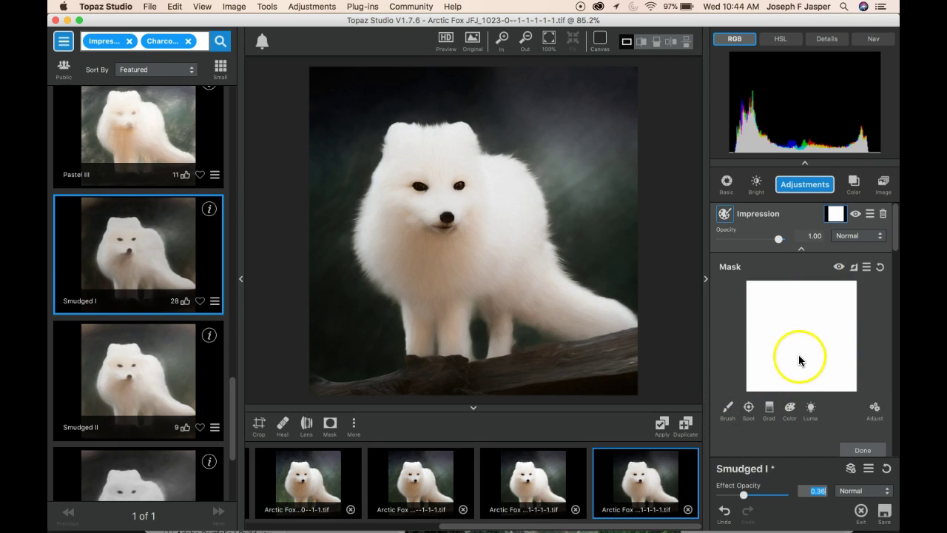
pyautogui.click(727, 408)
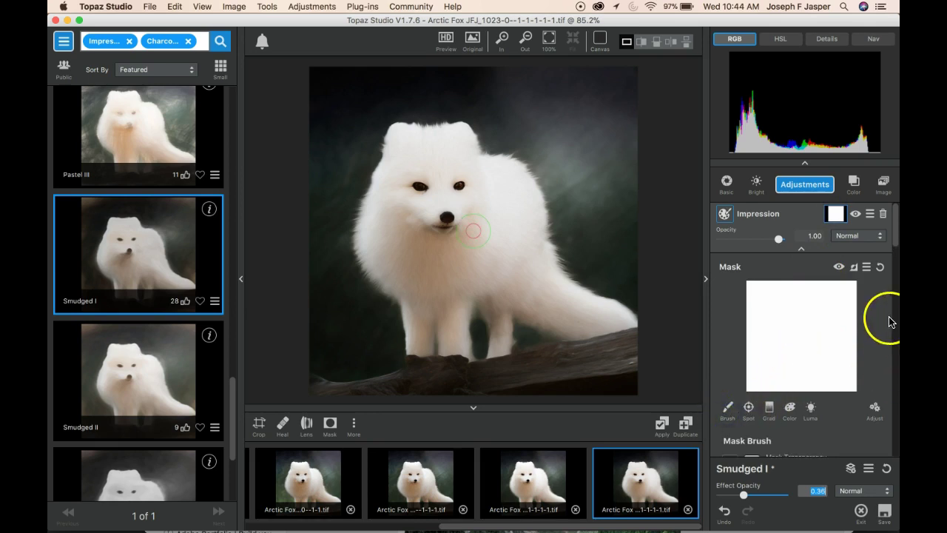
pyautogui.scroll(-5, 884, 244)
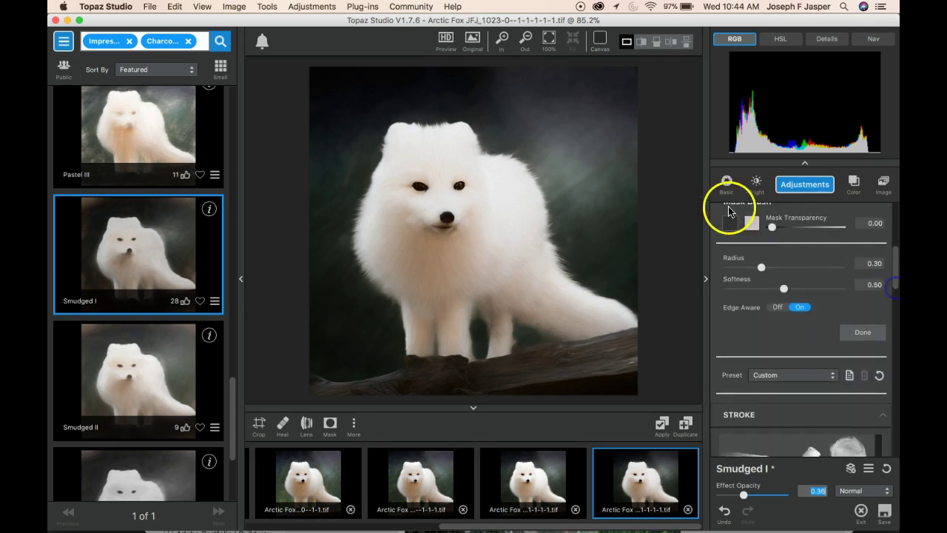
pyautogui.click(771, 227)
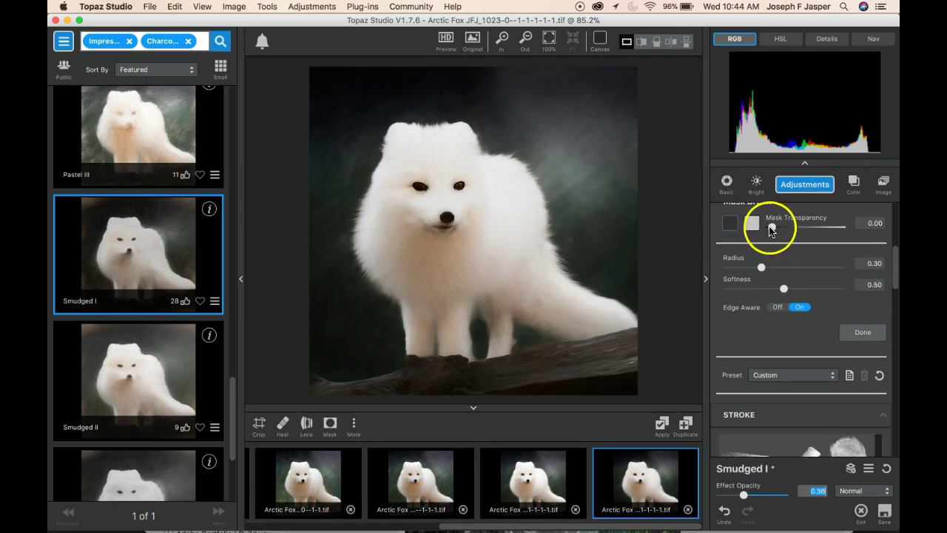
pyautogui.moveTo(769, 226); pyautogui.dragTo(773, 227)
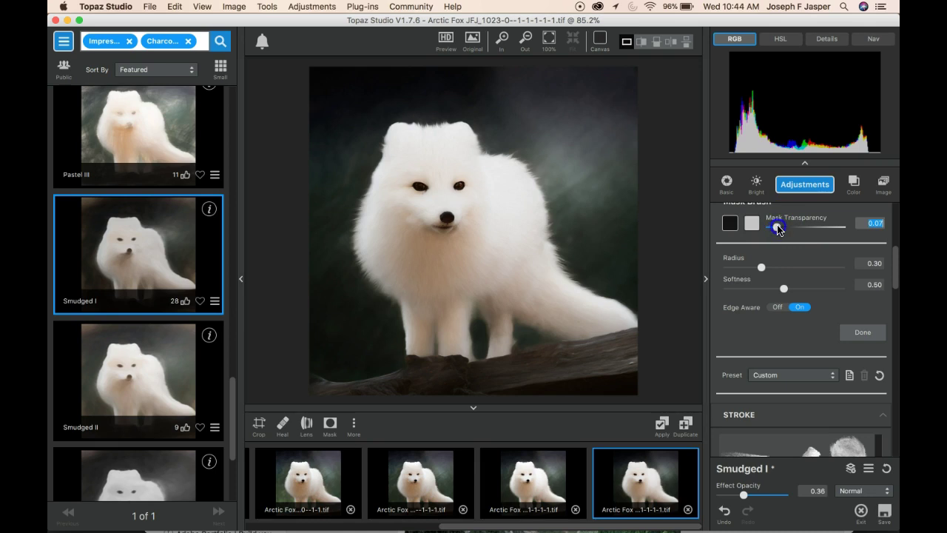
pyautogui.click(762, 267)
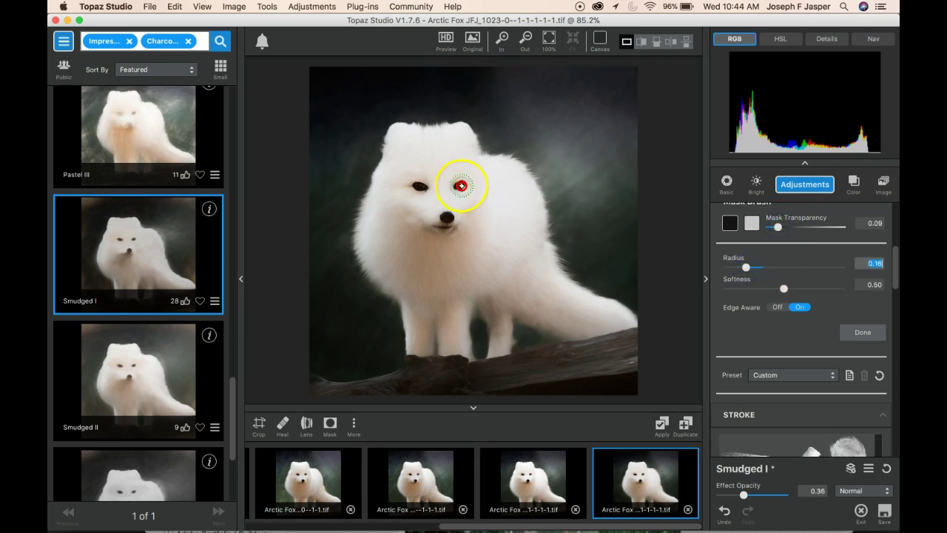
# Brush the smudge effect off the fox's eyes, nose and mouth, and apply the result to the image
pyautogui.click(412, 187)
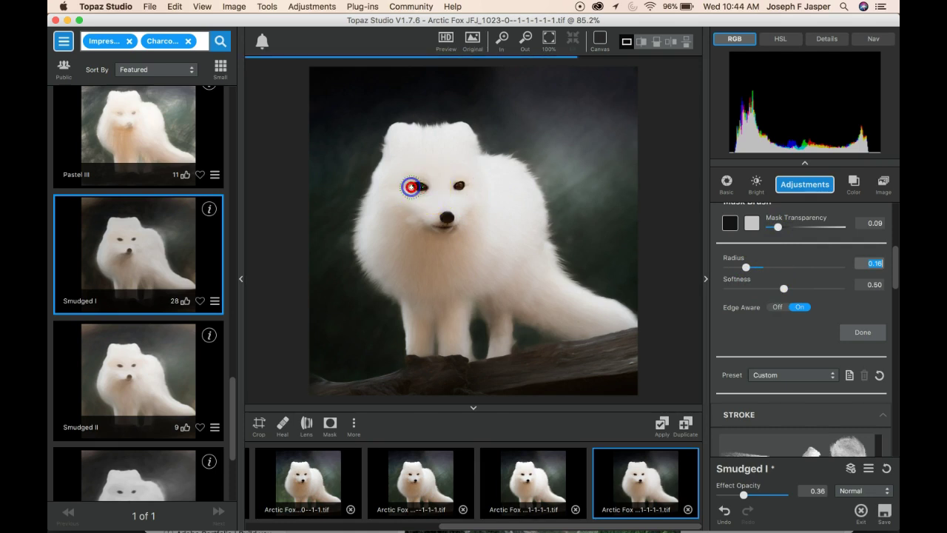
pyautogui.click(447, 217)
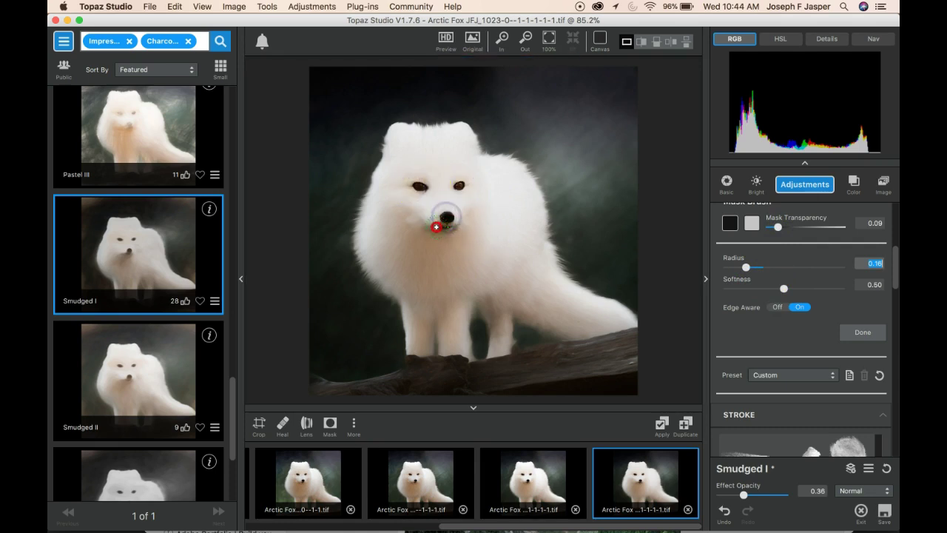
pyautogui.moveTo(444, 226); pyautogui.dragTo(459, 224)
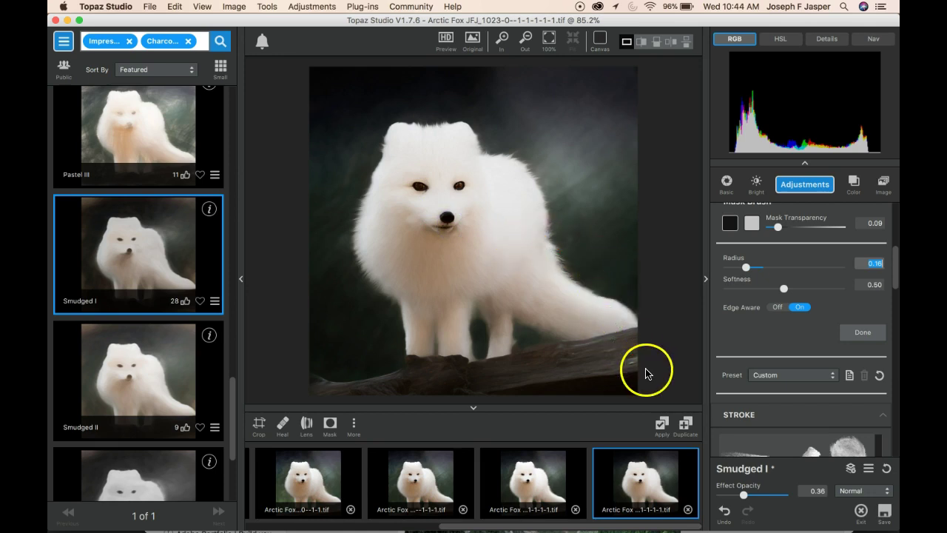
pyautogui.click(662, 425)
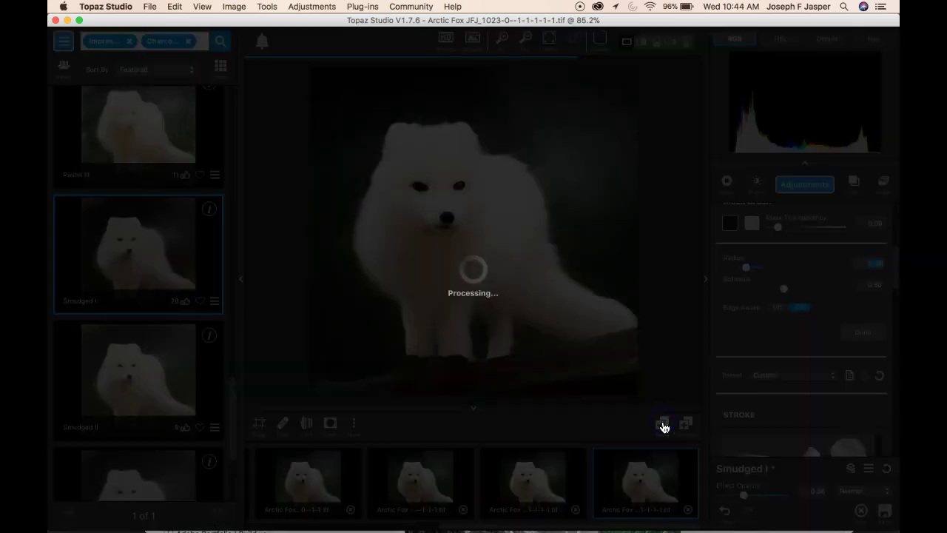